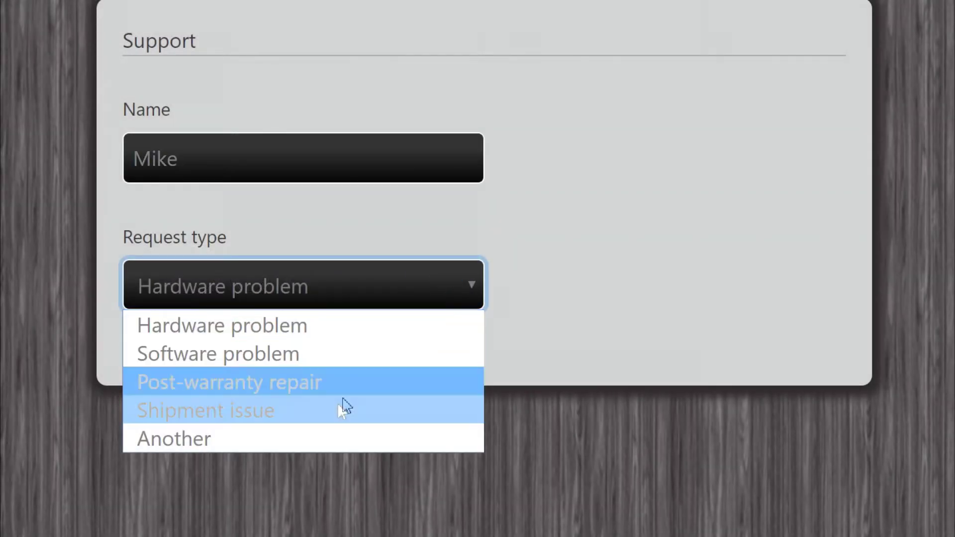
Step: Choose Another as the Support form's request type and type a short request description
{"action": "left_click", "coordinate": [326, 440]}
{"action": "left_click", "coordinate": [321, 423]}
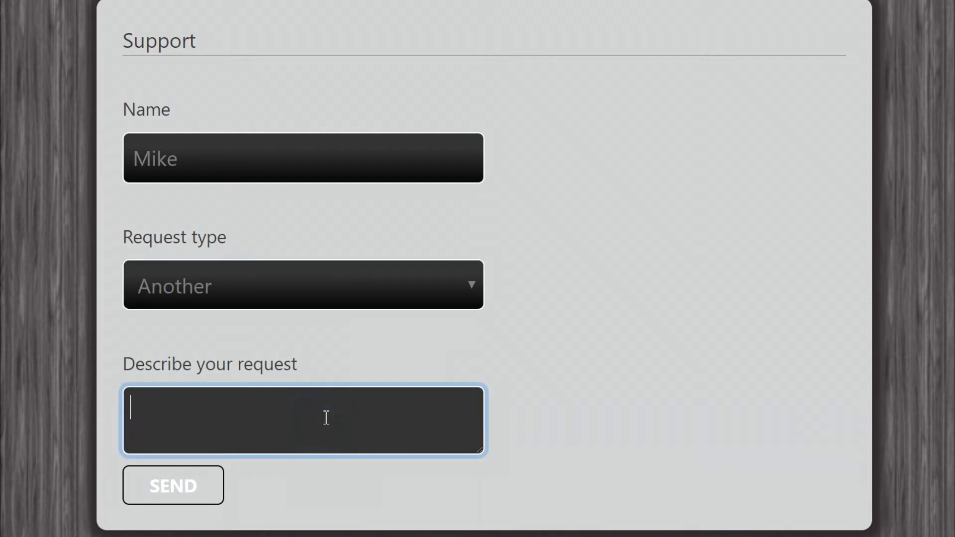
{"action": "type", "text": "Hi"}
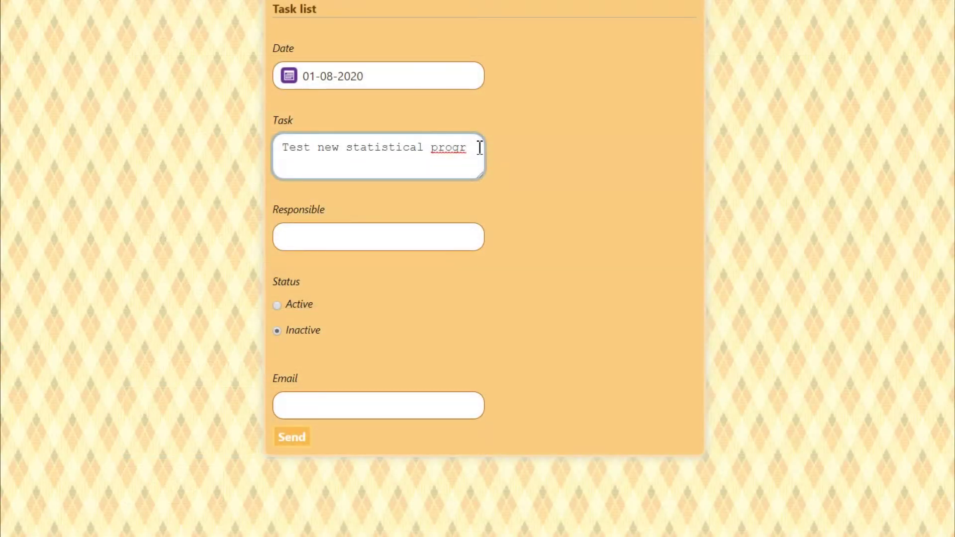
{"action": "type", "text": "am"}
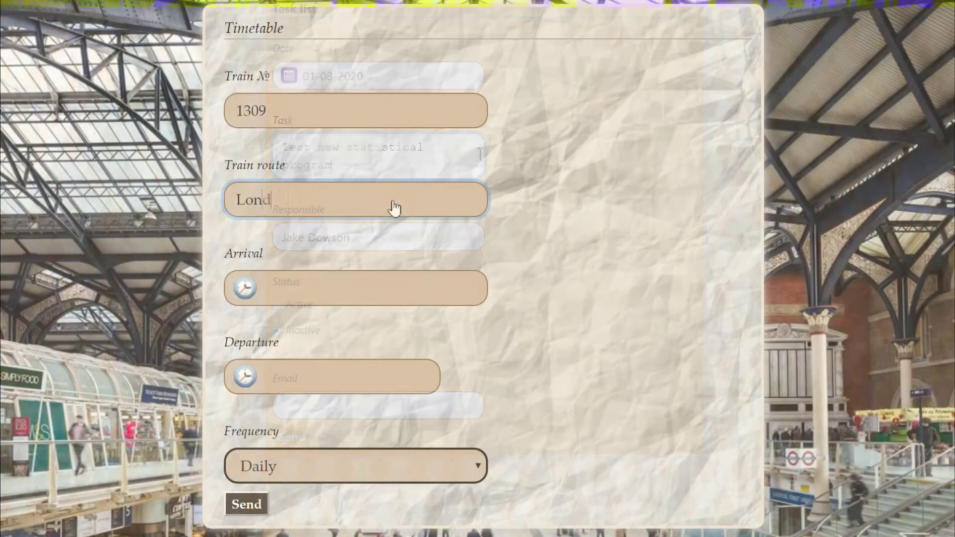
{"action": "type", "text": "n"}
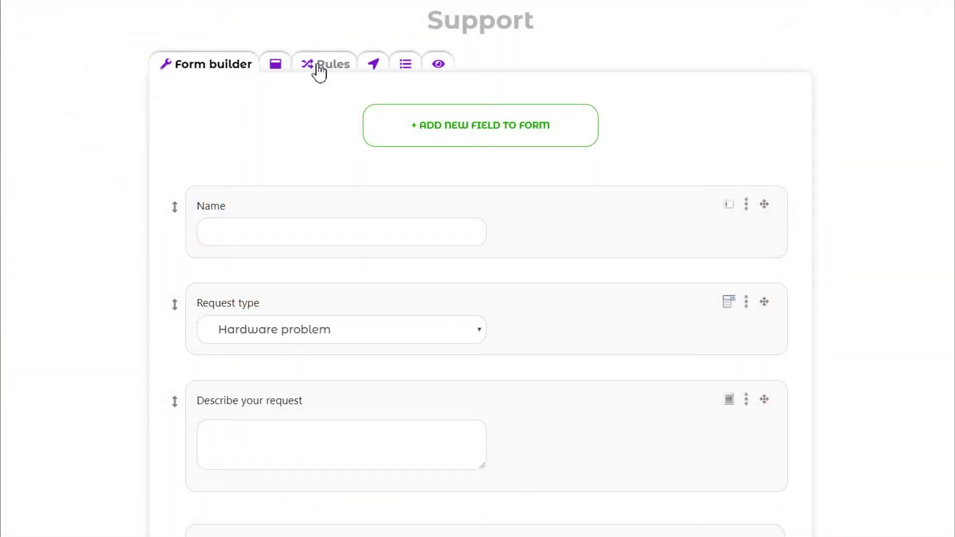
Step: Create a Support form field rule: If Request type = Another, Then Show Describe your request
{"action": "left_click", "coordinate": [319, 70]}
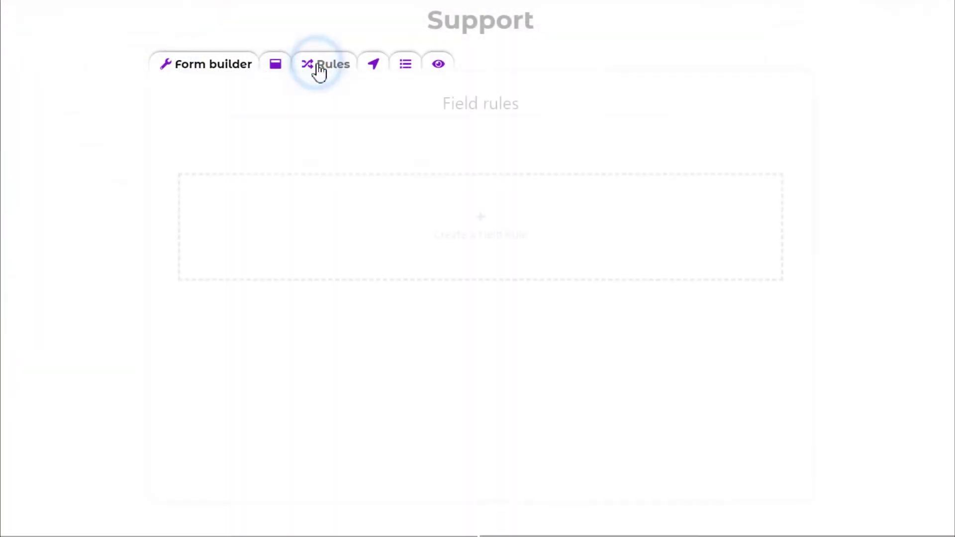
{"action": "left_click", "coordinate": [573, 234]}
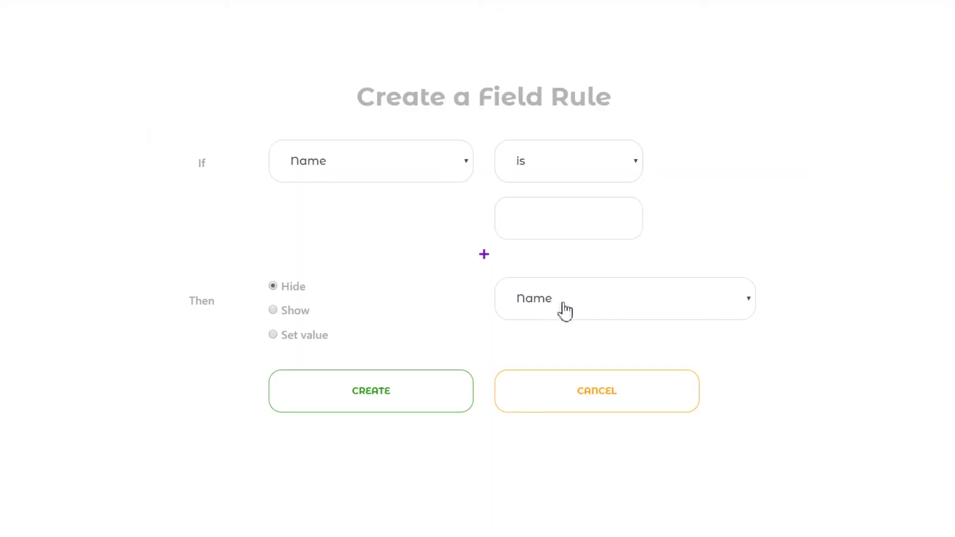
{"action": "left_click", "coordinate": [464, 173]}
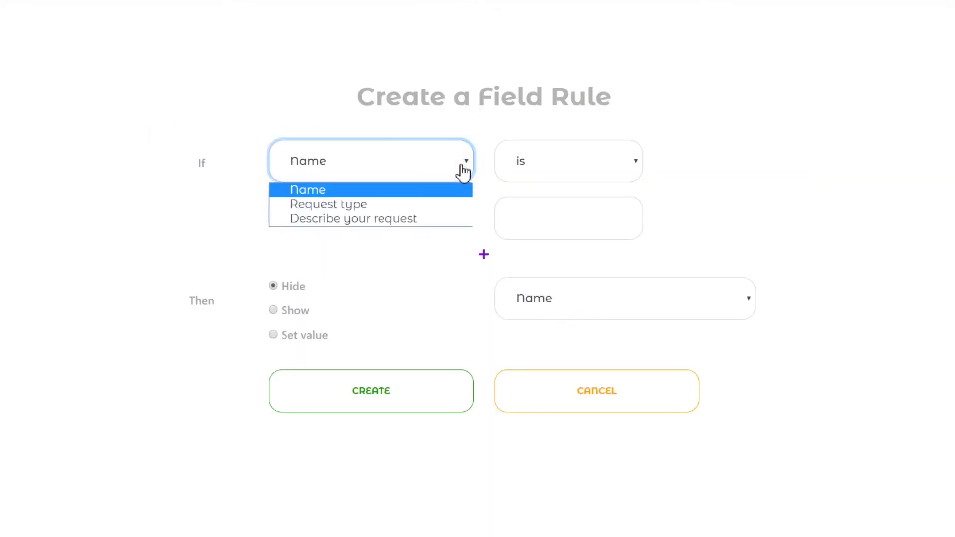
{"action": "left_click", "coordinate": [454, 205]}
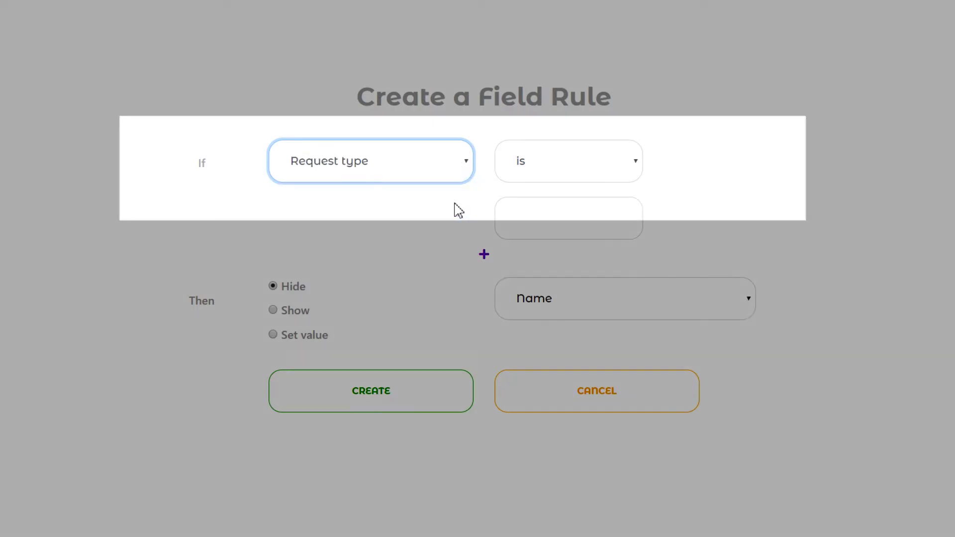
{"action": "left_click", "coordinate": [622, 169]}
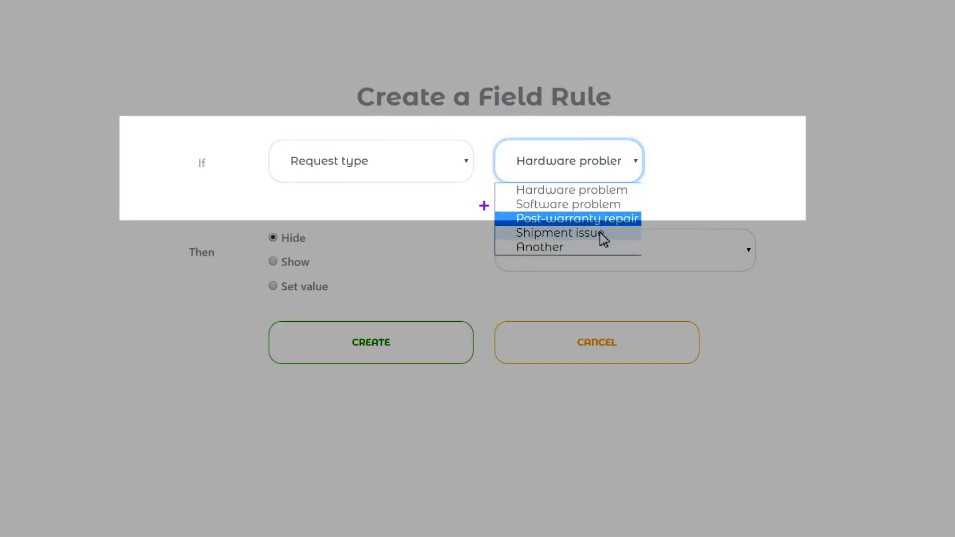
{"action": "left_click", "coordinate": [601, 251]}
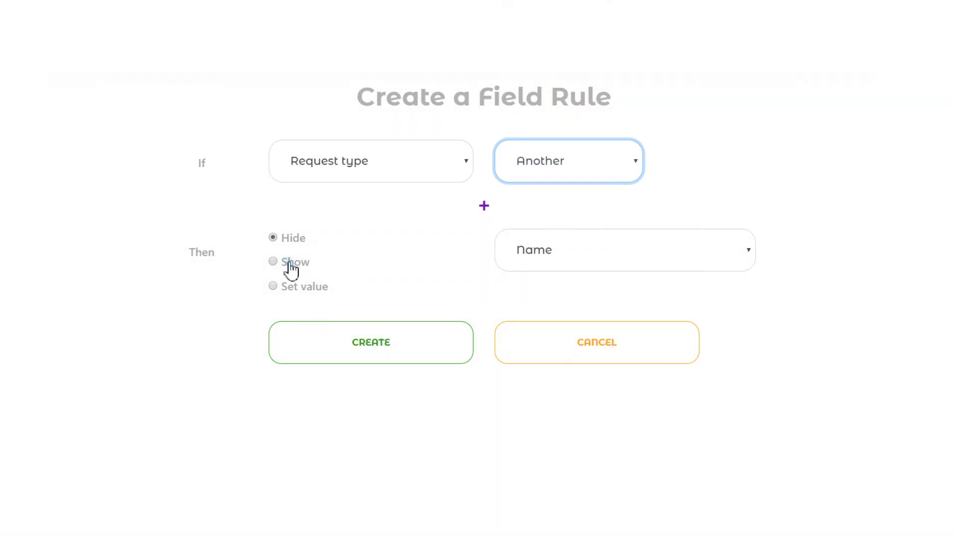
{"action": "left_click", "coordinate": [292, 268]}
{"action": "left_click", "coordinate": [290, 287]}
{"action": "left_click", "coordinate": [291, 262]}
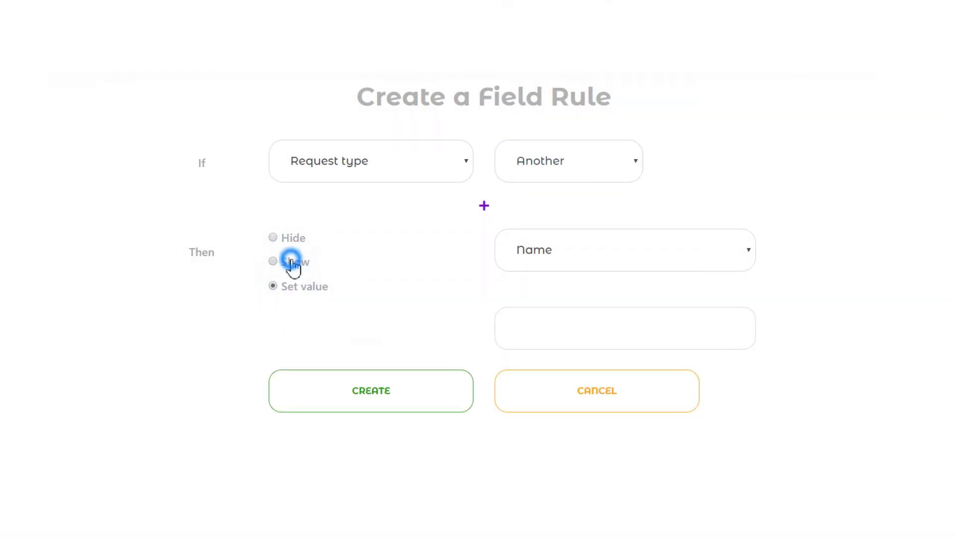
{"action": "left_click", "coordinate": [598, 247]}
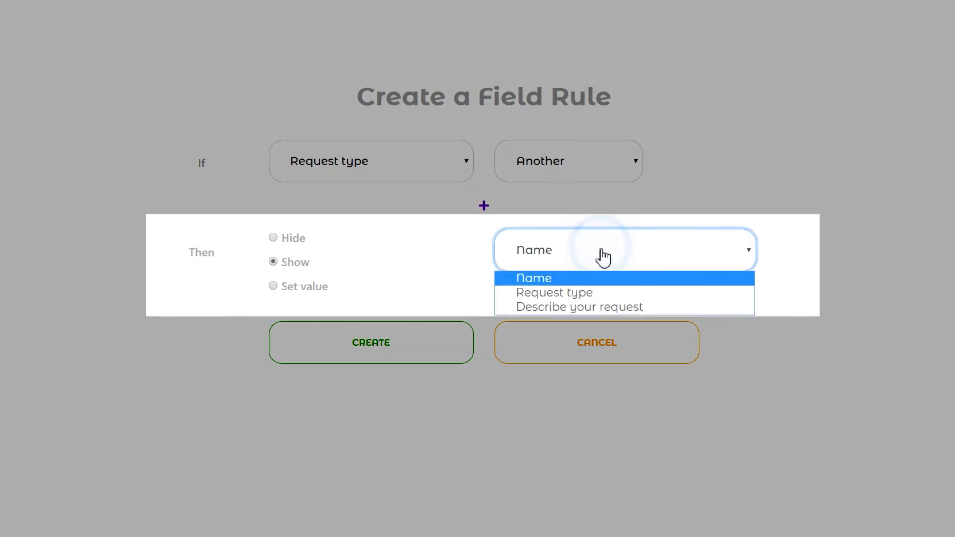
{"action": "left_click", "coordinate": [609, 307]}
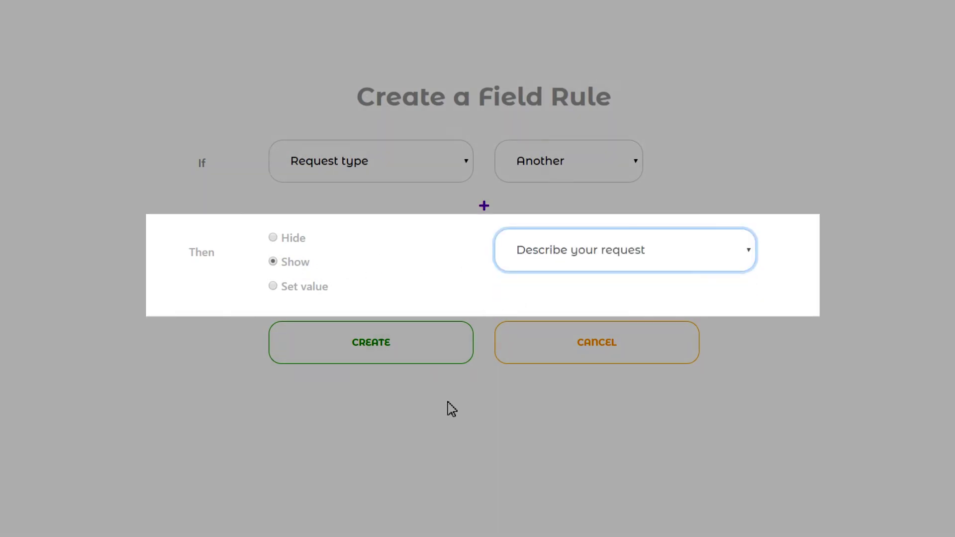
{"action": "left_click", "coordinate": [447, 354]}
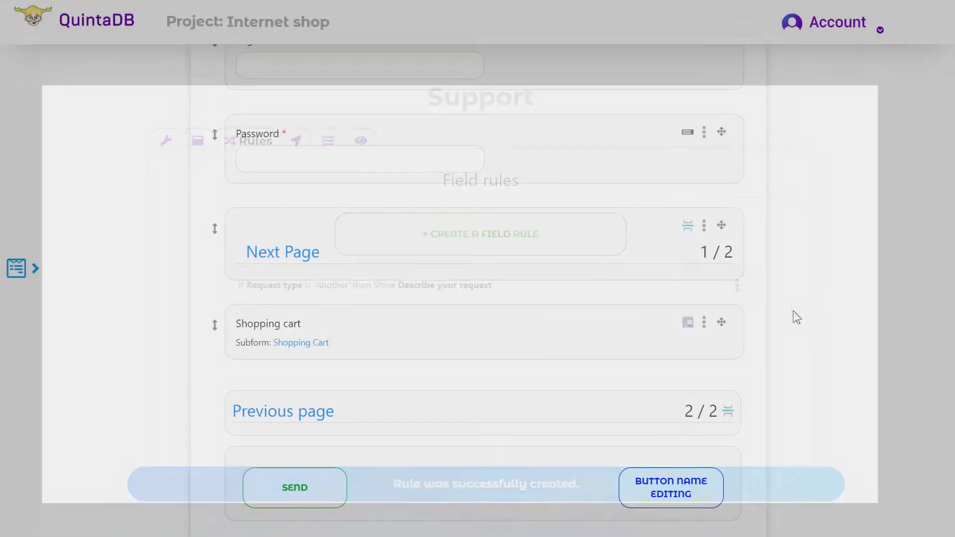
Step: Look at the Registration field's settings, then return to the Order form builder
{"action": "scroll", "coordinate": [834, 290], "scroll_direction": "up", "scroll_amount": 6}
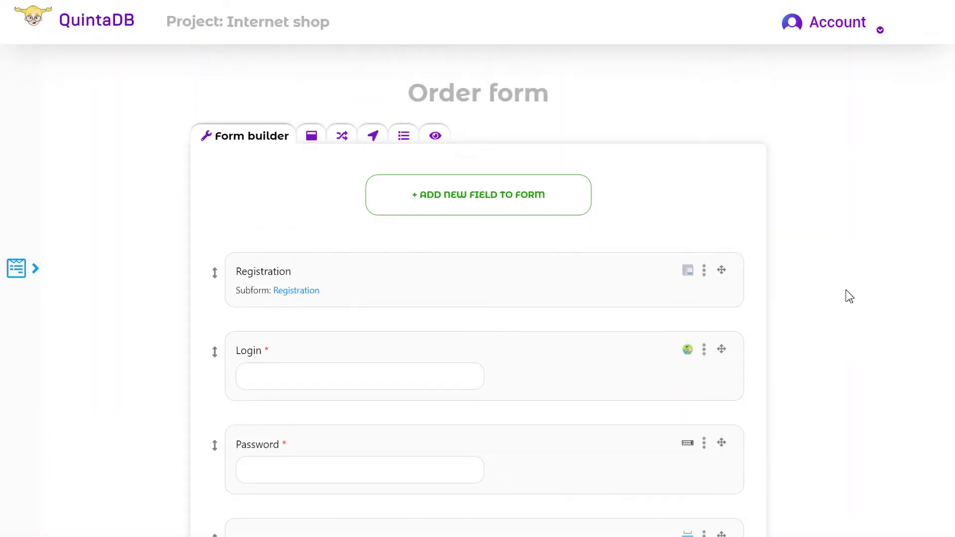
{"action": "left_click", "coordinate": [353, 294]}
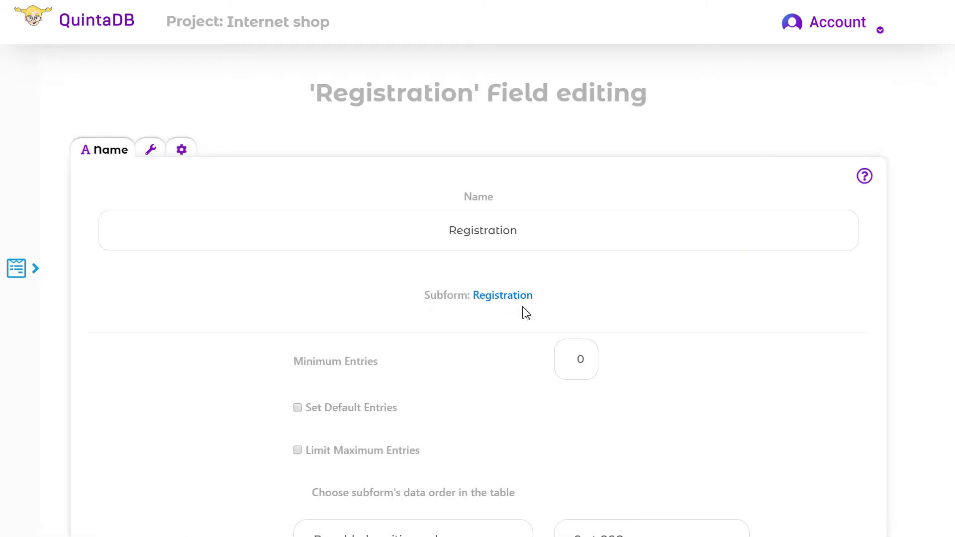
{"action": "left_click", "coordinate": [20, 271]}
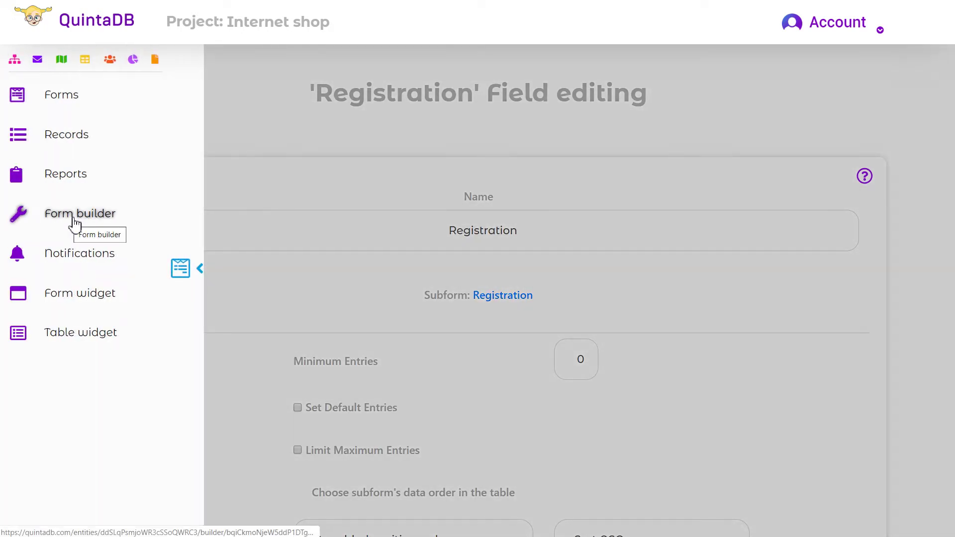
{"action": "left_click", "coordinate": [75, 224]}
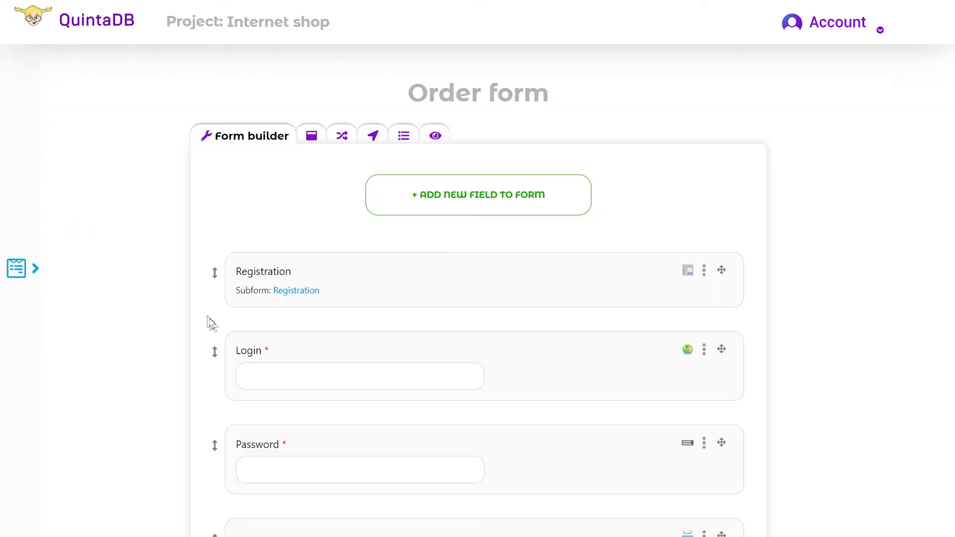
Step: Create a DropDown field named I'm with values new customer and regular customer
{"action": "left_click", "coordinate": [518, 207]}
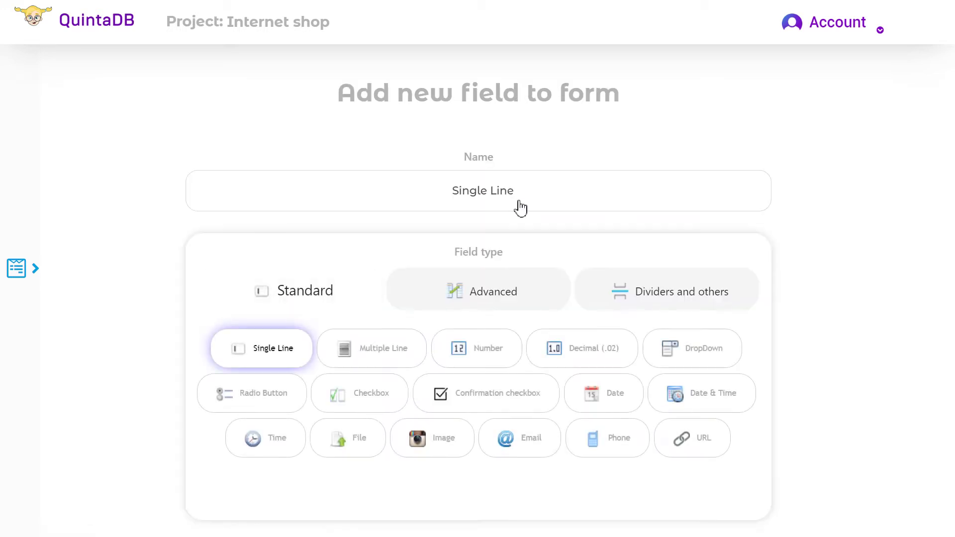
{"action": "left_click", "coordinate": [672, 351]}
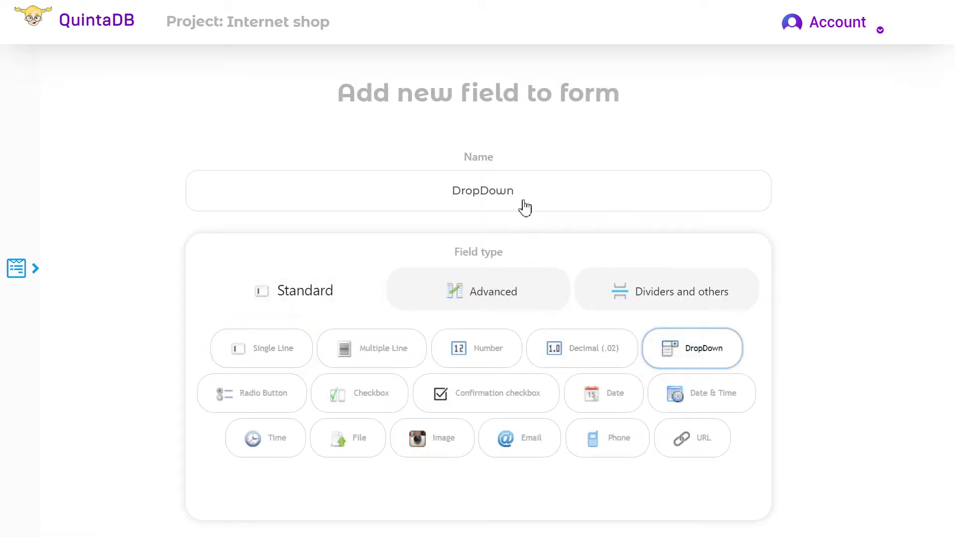
{"action": "double_click", "coordinate": [536, 188]}
{"action": "key", "text": "BackSpace"}
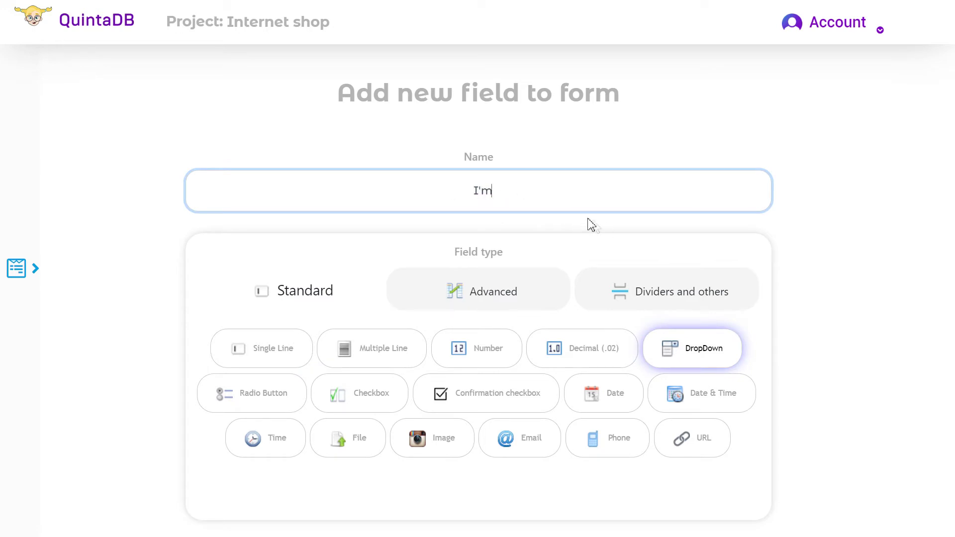
{"action": "scroll", "coordinate": [597, 219], "scroll_direction": "down", "scroll_amount": 4}
{"action": "left_click", "coordinate": [437, 418]}
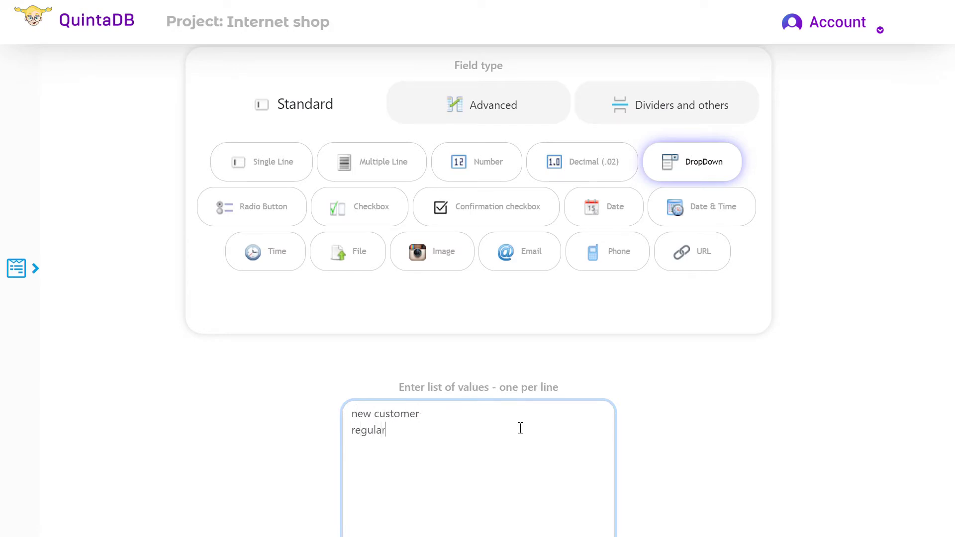
{"action": "scroll", "coordinate": [521, 429], "scroll_direction": "down", "scroll_amount": 5}
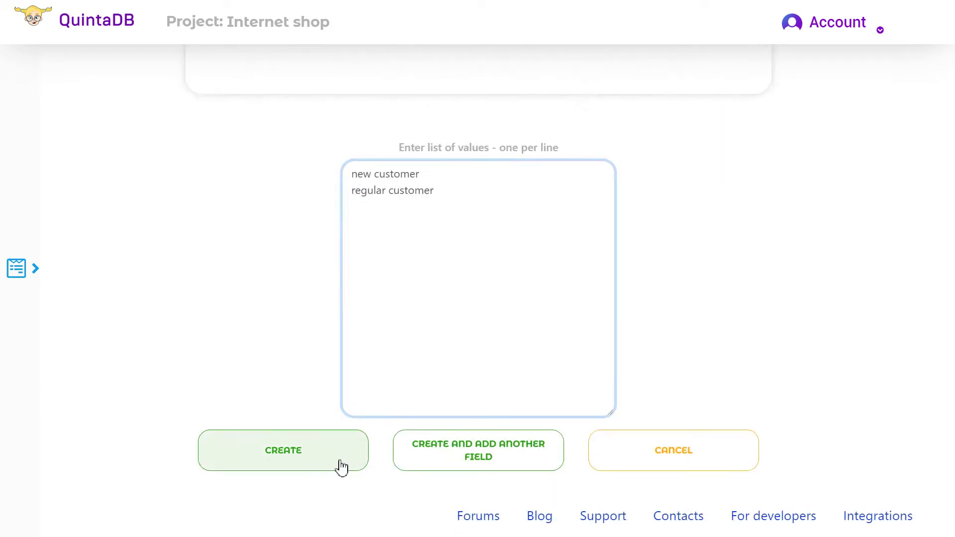
{"action": "left_click", "coordinate": [337, 463]}
Step: Drag the I'm dropdown to the top of the Order form
{"action": "scroll", "coordinate": [256, 330], "scroll_direction": "down", "scroll_amount": 9}
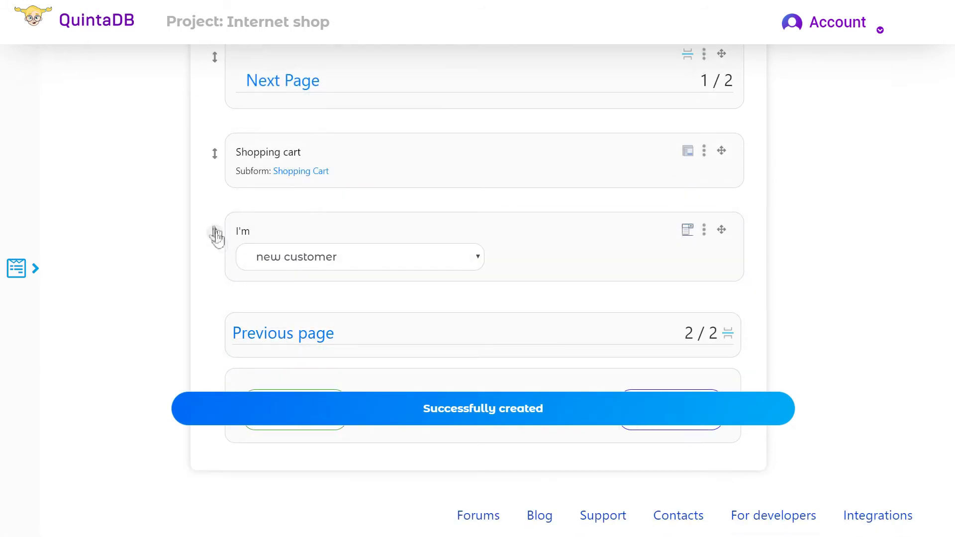
{"action": "left_click_drag", "start_coordinate": [215, 234], "coordinate": [203, 113]}
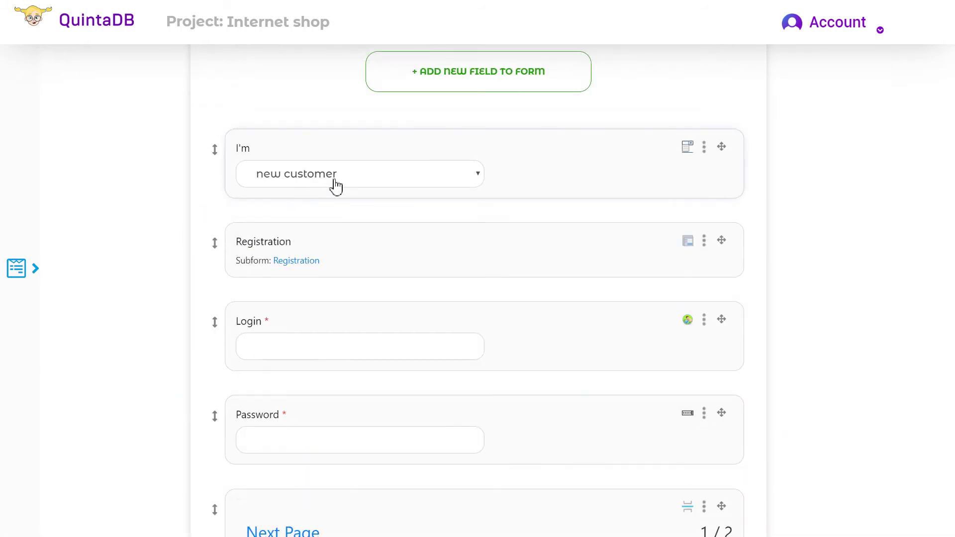
{"action": "scroll", "coordinate": [508, 258], "scroll_direction": "up", "scroll_amount": 3}
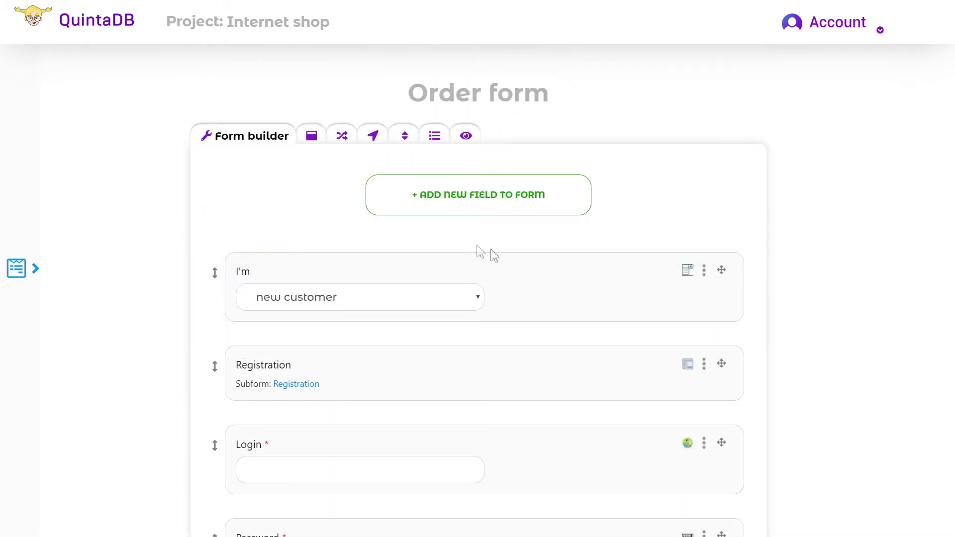
Step: In the Order form's Rules, create a rule: If I'm = new customer, Then Show Registration
{"action": "left_click", "coordinate": [349, 138]}
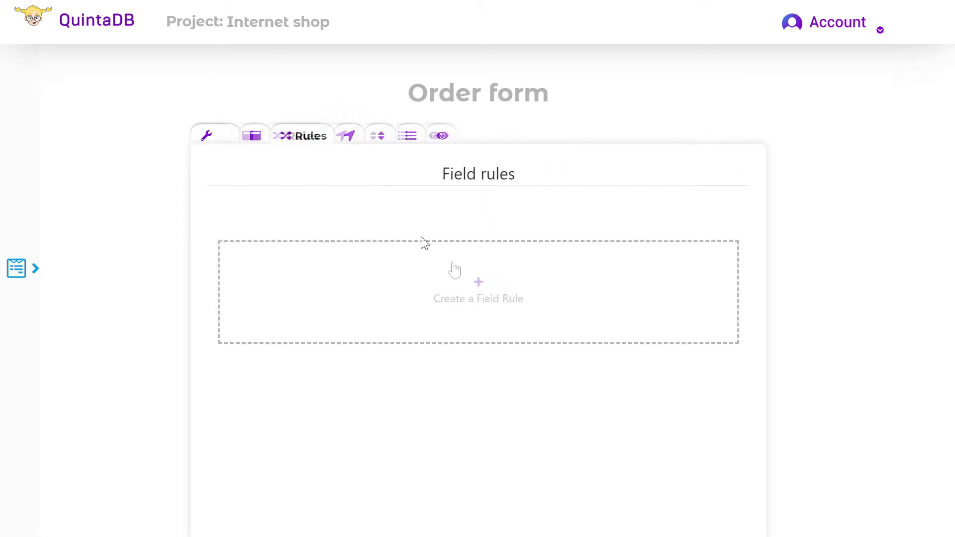
{"action": "left_click", "coordinate": [585, 275]}
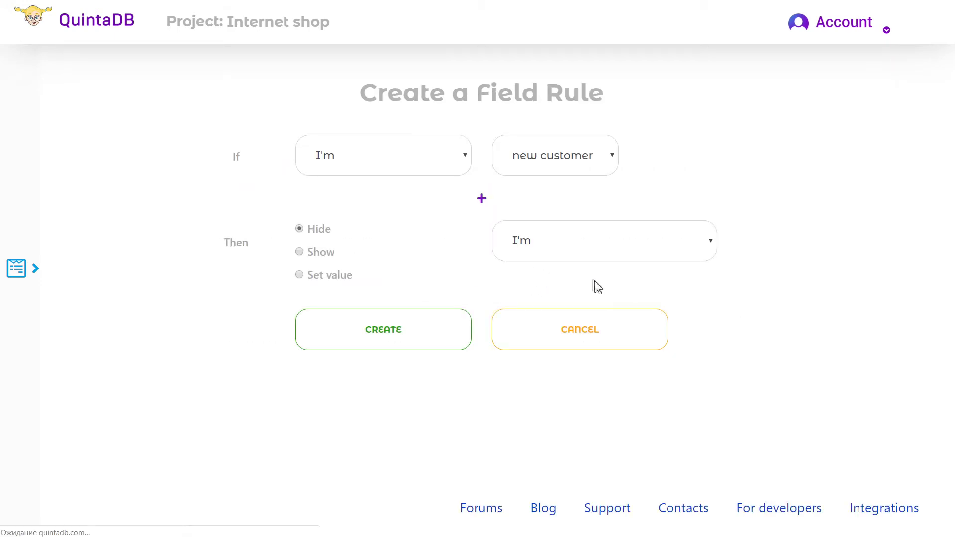
{"action": "left_click", "coordinate": [592, 154]}
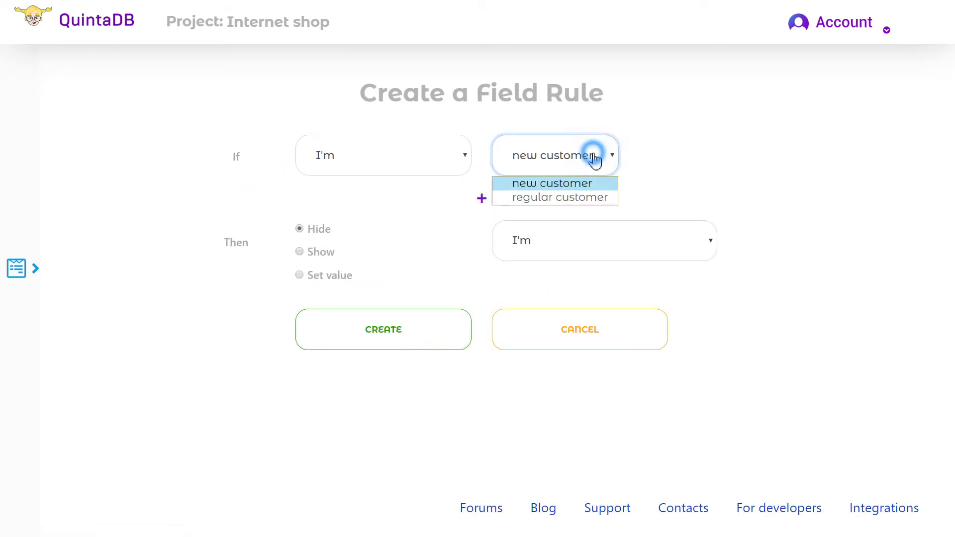
{"action": "left_click", "coordinate": [593, 154]}
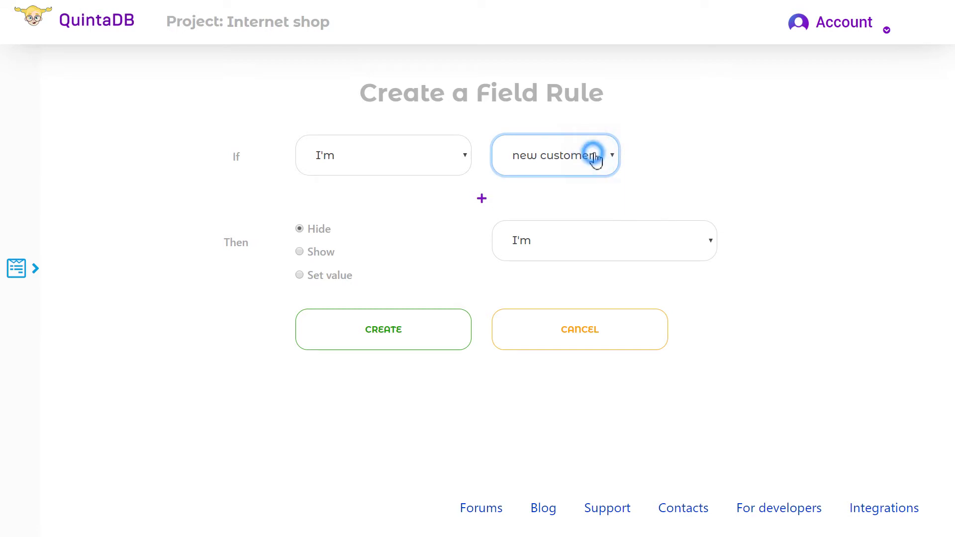
{"action": "left_click", "coordinate": [330, 255]}
{"action": "left_click", "coordinate": [575, 240]}
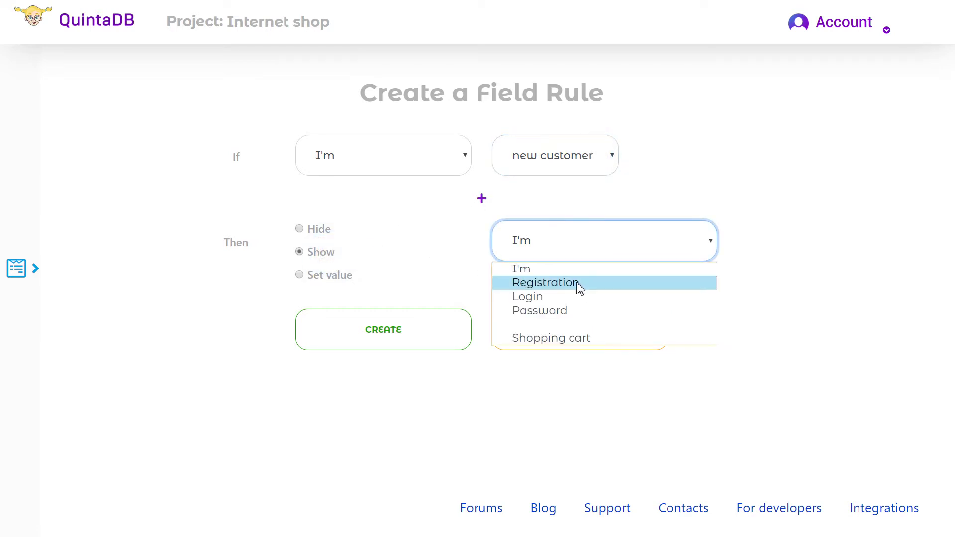
{"action": "left_click", "coordinate": [598, 284]}
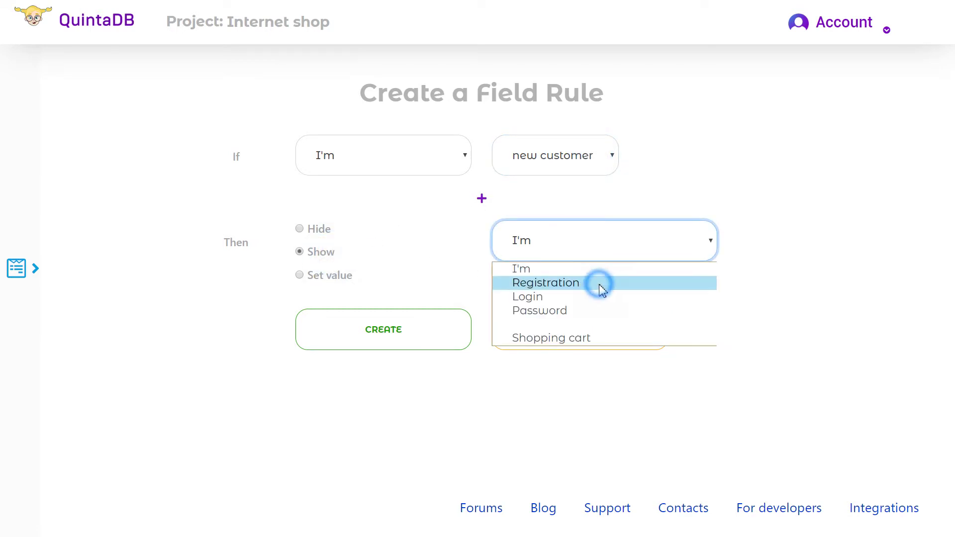
{"action": "left_click", "coordinate": [431, 347]}
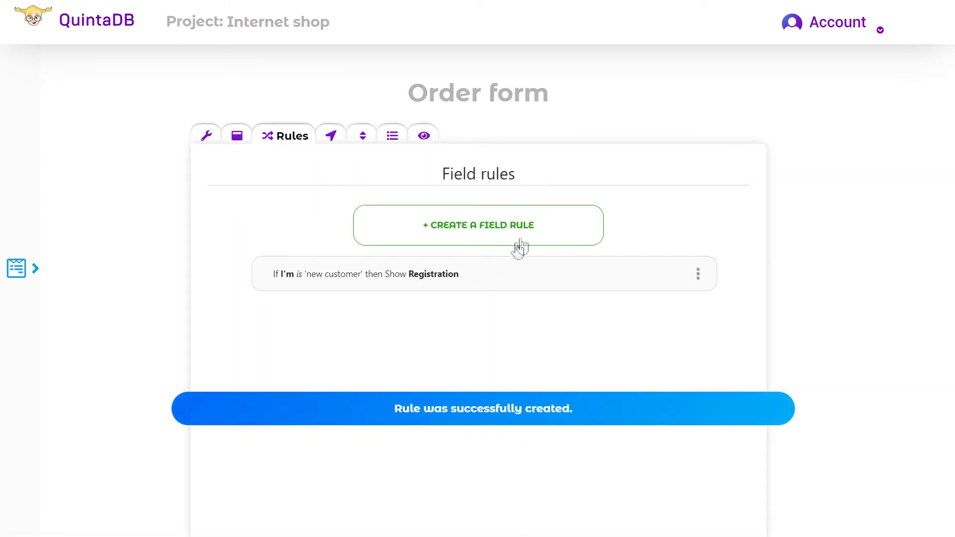
Step: Create a rule: If I'm = regular customer, Then Show Login
{"action": "left_click", "coordinate": [575, 233]}
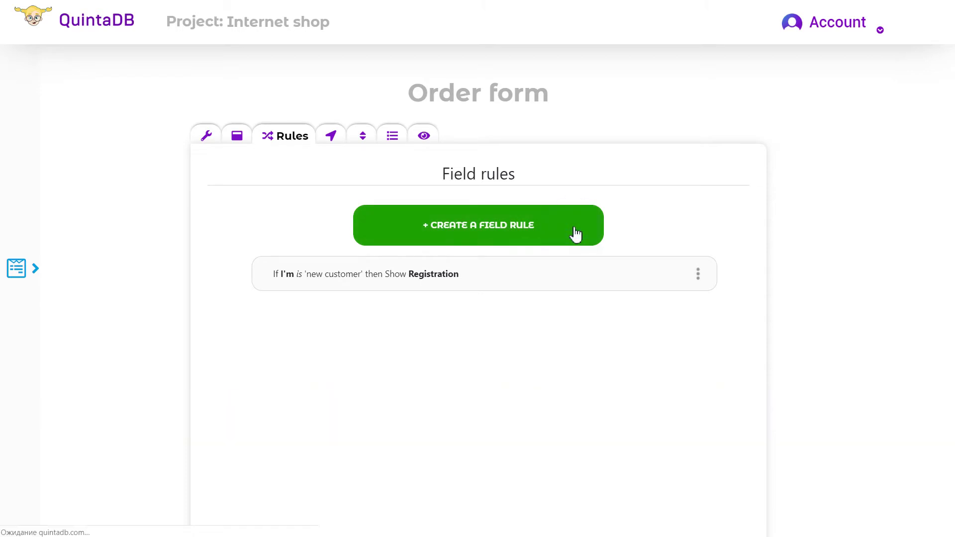
{"action": "left_click", "coordinate": [571, 172]}
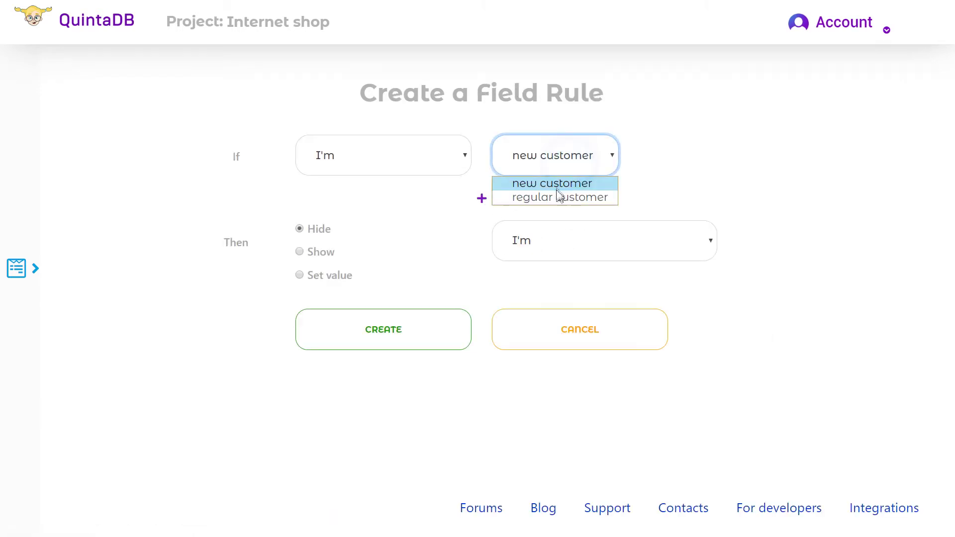
{"action": "left_click", "coordinate": [558, 197]}
{"action": "left_click", "coordinate": [312, 253]}
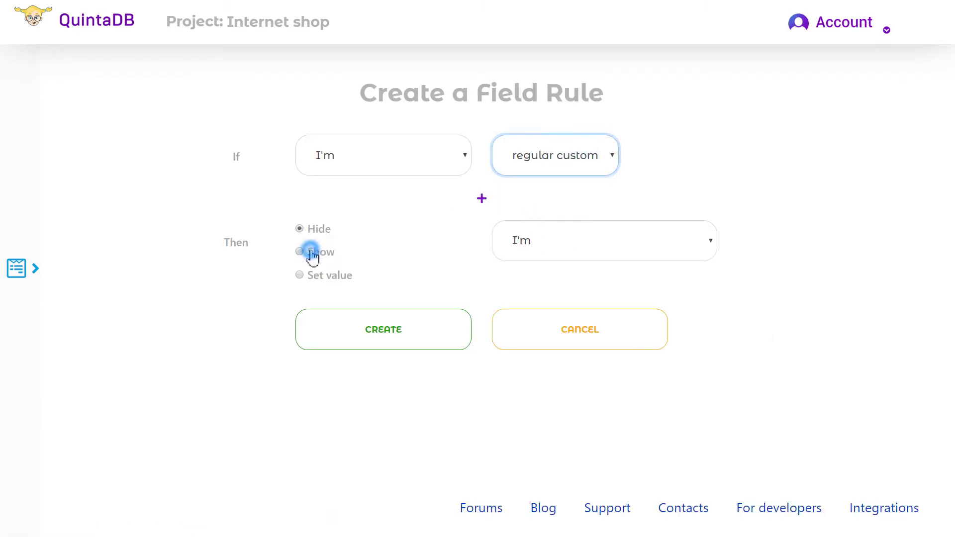
{"action": "left_click", "coordinate": [541, 247]}
{"action": "left_click", "coordinate": [547, 298]}
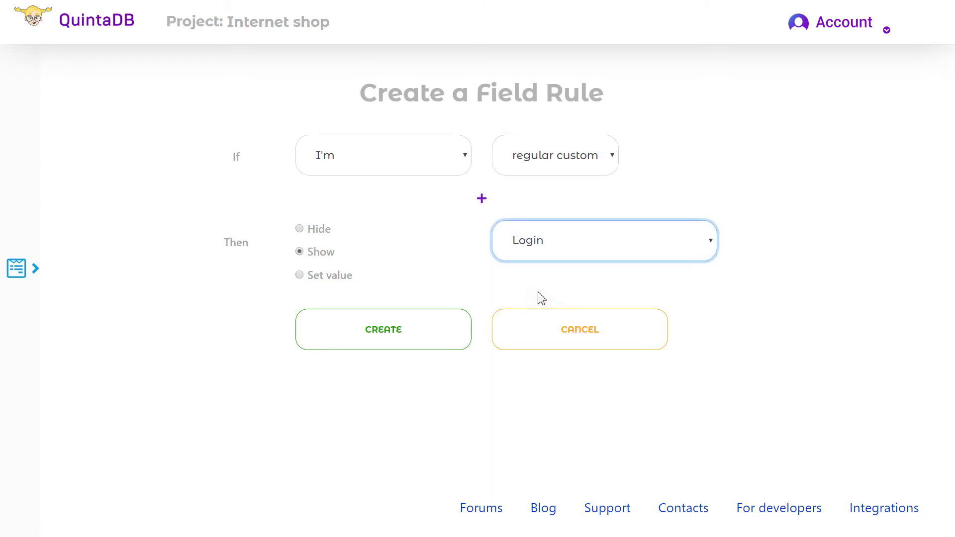
{"action": "left_click", "coordinate": [441, 344]}
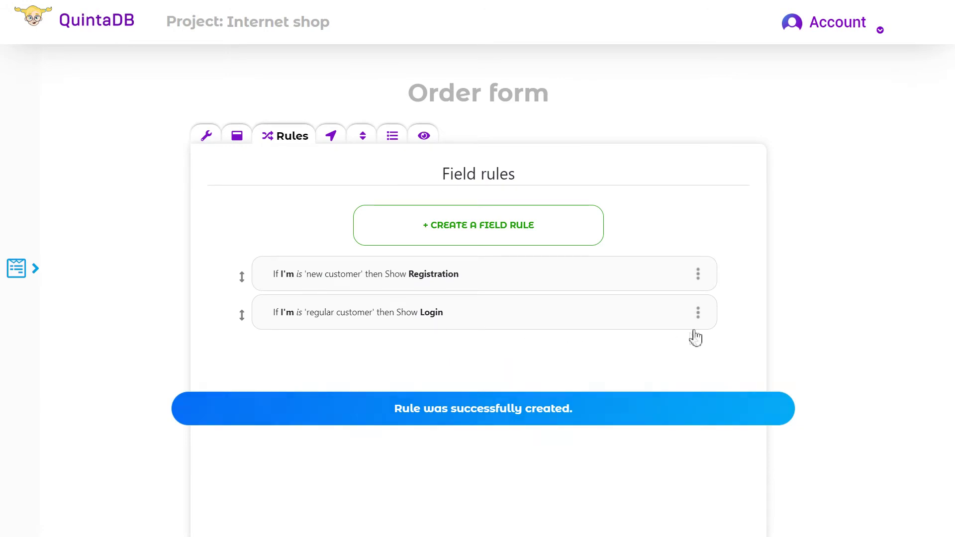
Step: Clone the Login rule and edit the copy to show Password instead
{"action": "left_click", "coordinate": [698, 312]}
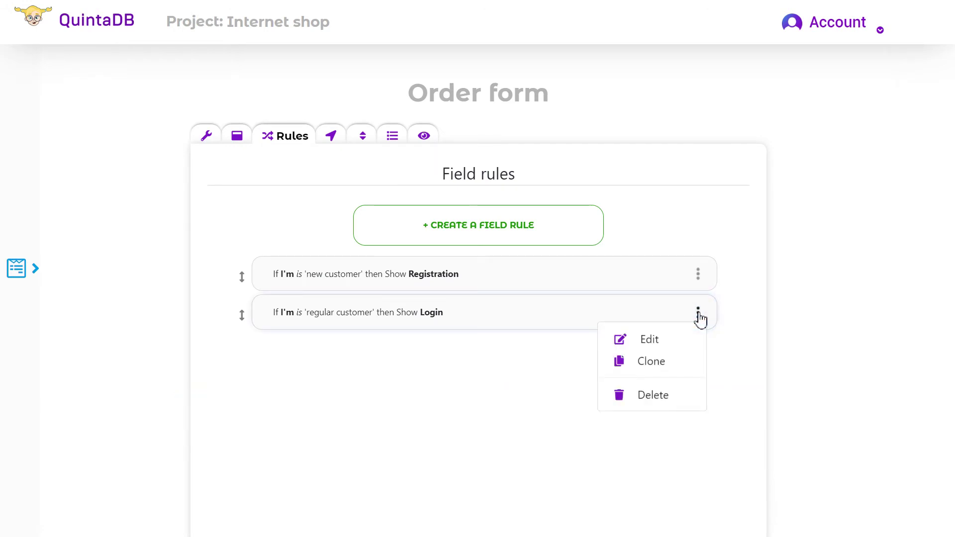
{"action": "left_click", "coordinate": [647, 369]}
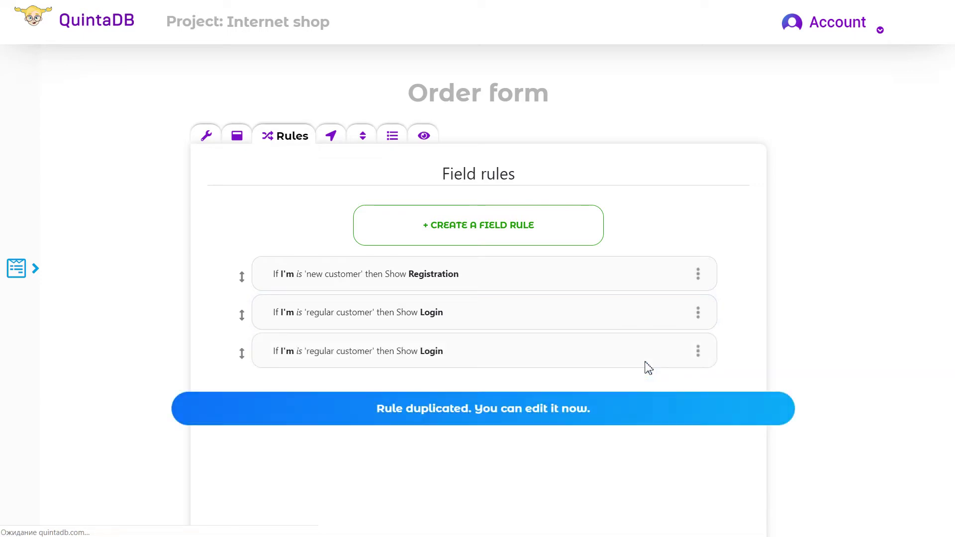
{"action": "left_click", "coordinate": [698, 353]}
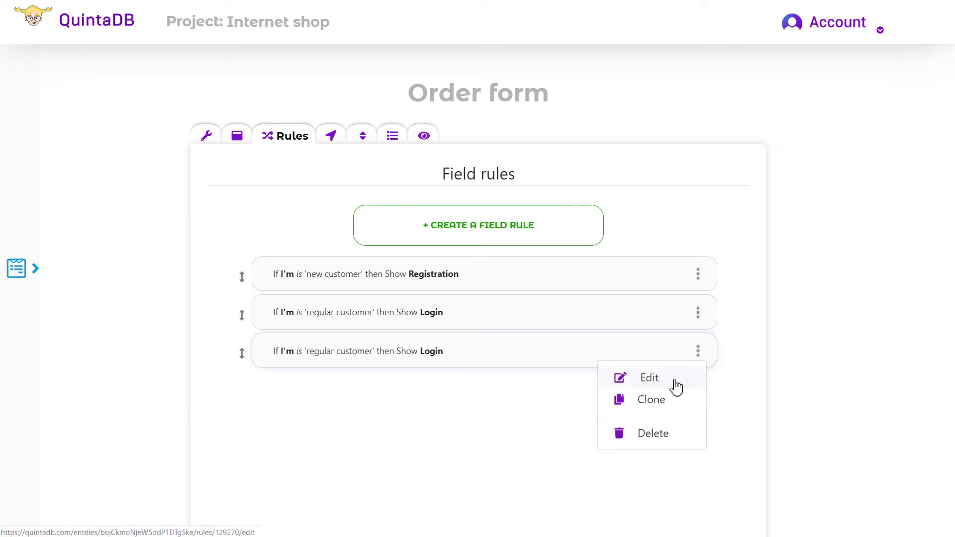
{"action": "left_click", "coordinate": [674, 386]}
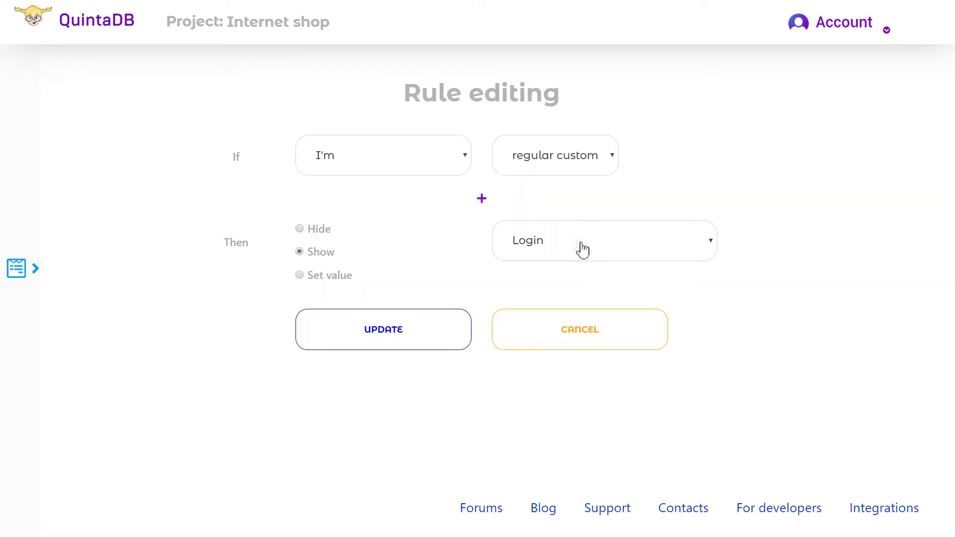
{"action": "left_click", "coordinate": [582, 248]}
{"action": "left_click", "coordinate": [551, 311]}
{"action": "left_click", "coordinate": [430, 330]}
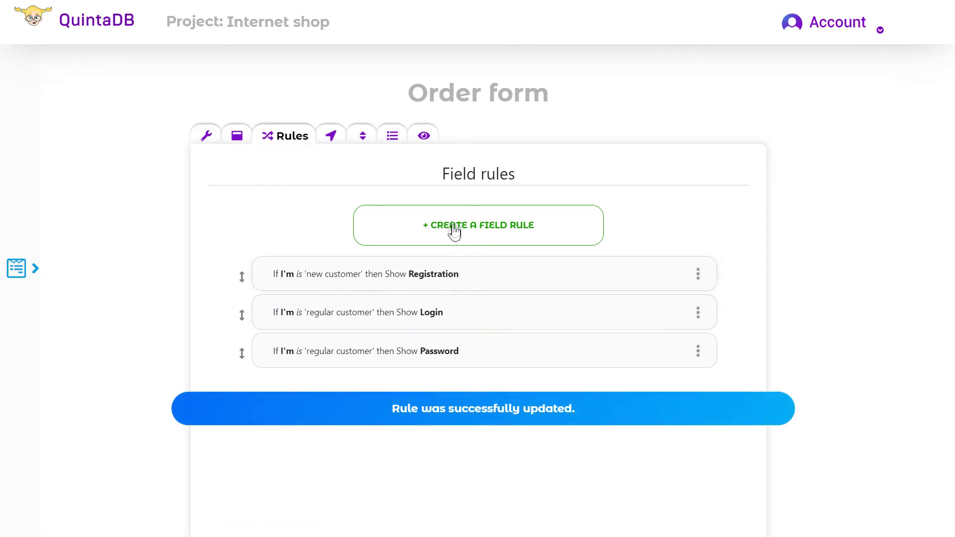
Step: Preview the Order form, switching I'm between regular customer and new customer, then close the preview
{"action": "left_click", "coordinate": [431, 139]}
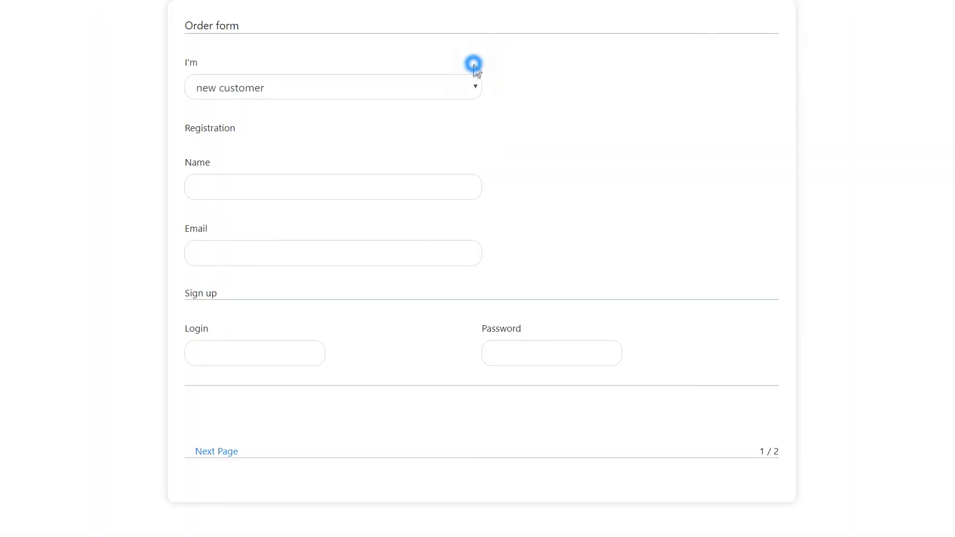
{"action": "left_click", "coordinate": [470, 88]}
{"action": "left_click", "coordinate": [423, 123]}
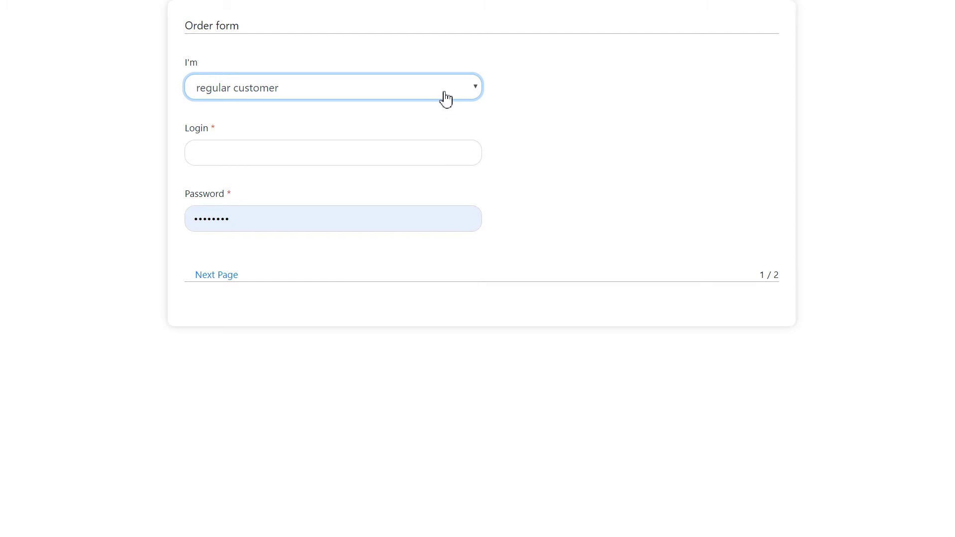
{"action": "left_click", "coordinate": [445, 92]}
{"action": "left_click", "coordinate": [425, 106]}
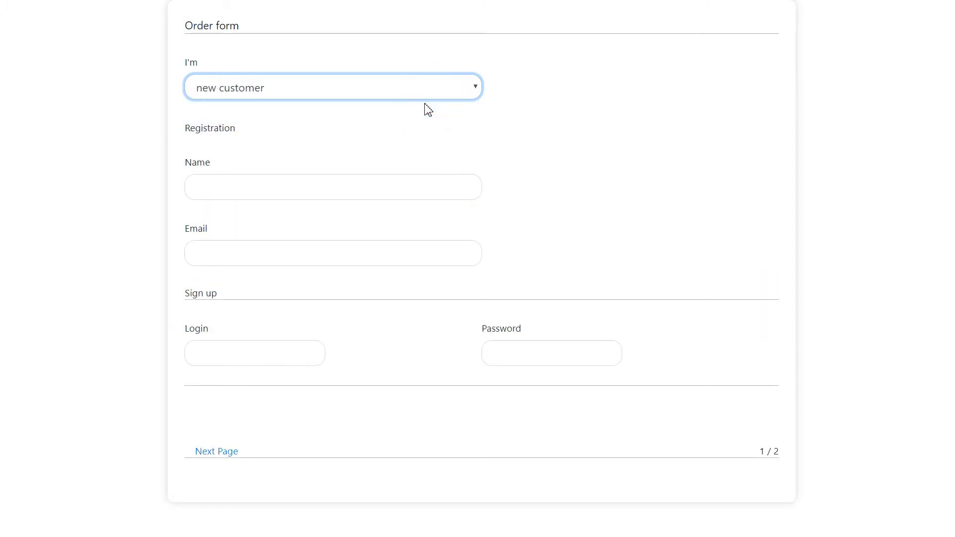
{"action": "left_click", "coordinate": [895, 4]}
{"action": "scroll", "coordinate": [393, 311], "scroll_direction": "up", "scroll_amount": 5}
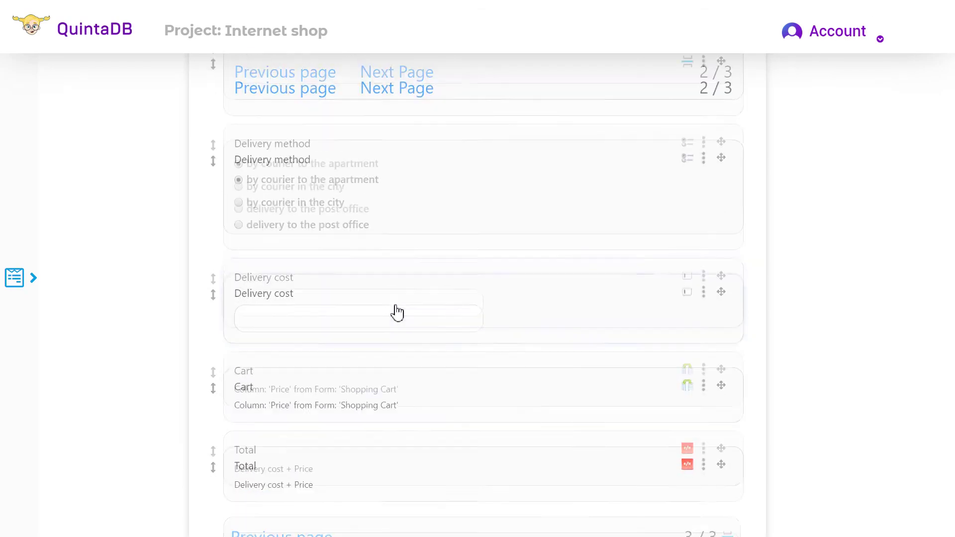
{"action": "scroll", "coordinate": [398, 312], "scroll_direction": "up", "scroll_amount": 15}
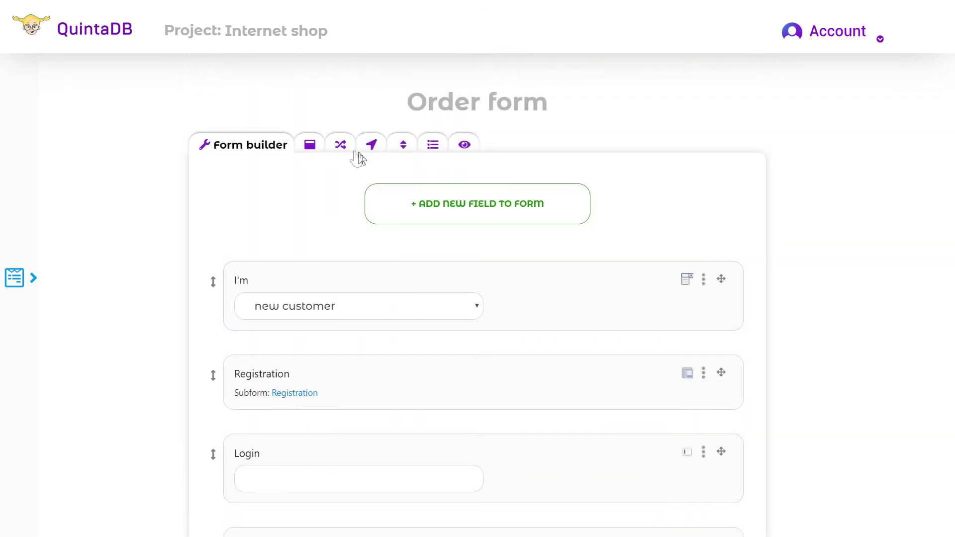
Step: Create a rule: If Delivery method = by courier to the apartment, Then Set Delivery cost to 10
{"action": "left_click", "coordinate": [342, 147]}
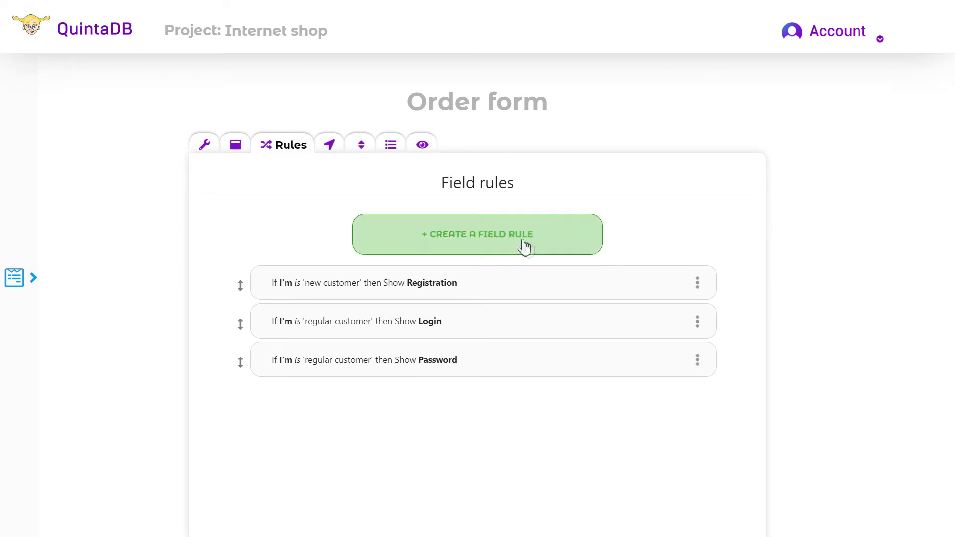
{"action": "left_click", "coordinate": [546, 246]}
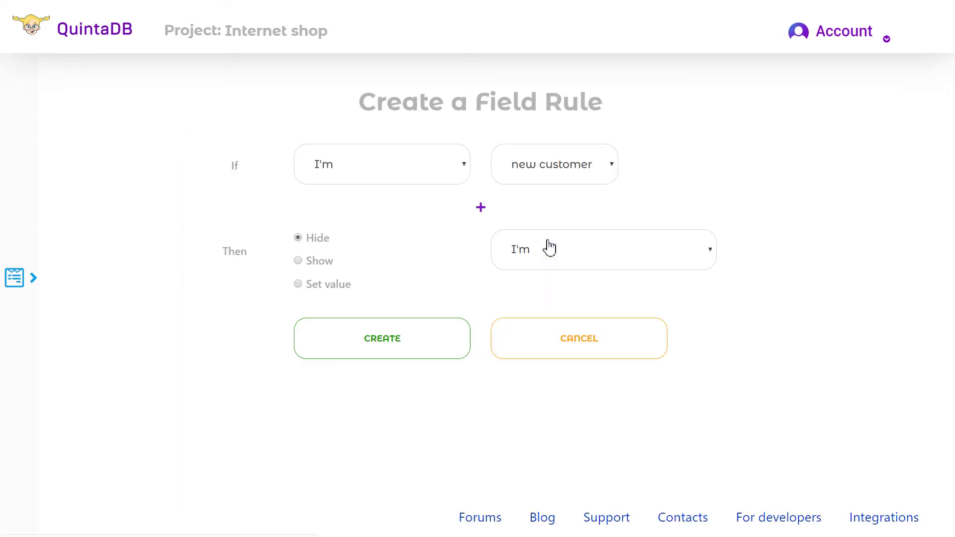
{"action": "left_click", "coordinate": [450, 167]}
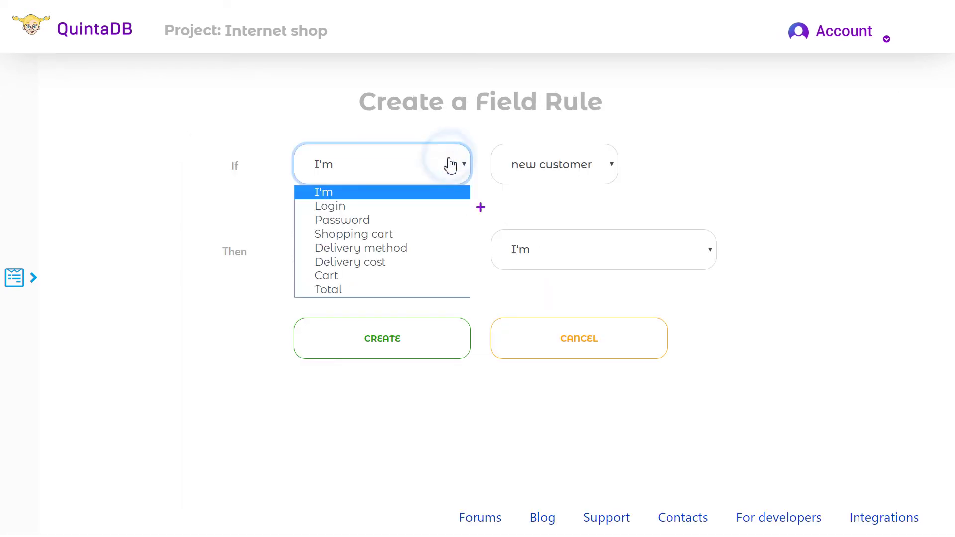
{"action": "left_click", "coordinate": [410, 249]}
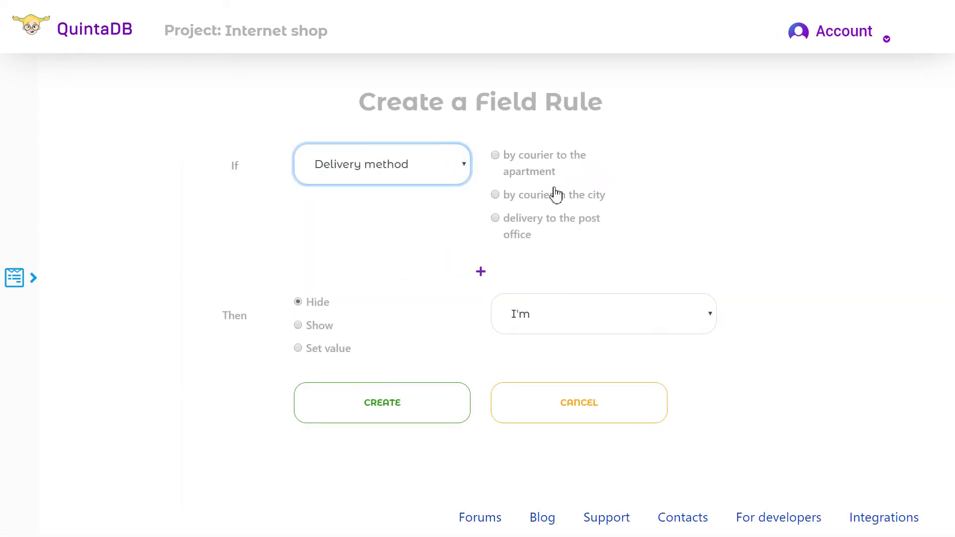
{"action": "left_click", "coordinate": [508, 162]}
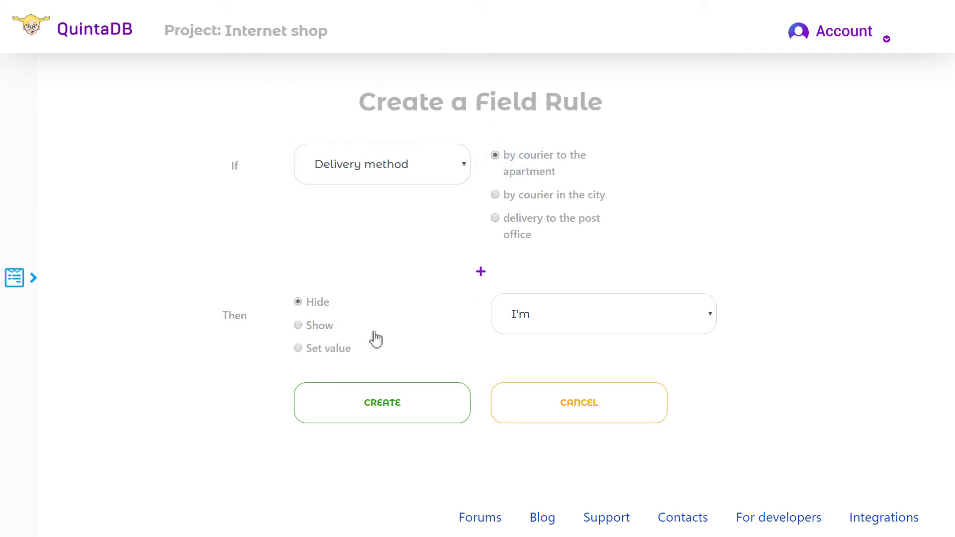
{"action": "left_click", "coordinate": [335, 348]}
{"action": "left_click", "coordinate": [559, 324]}
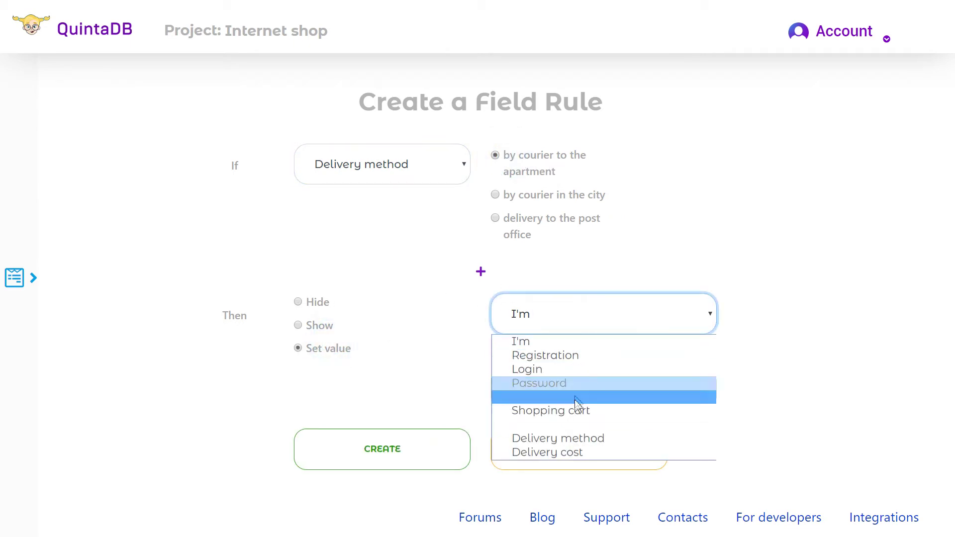
{"action": "left_click", "coordinate": [576, 454]}
{"action": "left_click", "coordinate": [577, 391]}
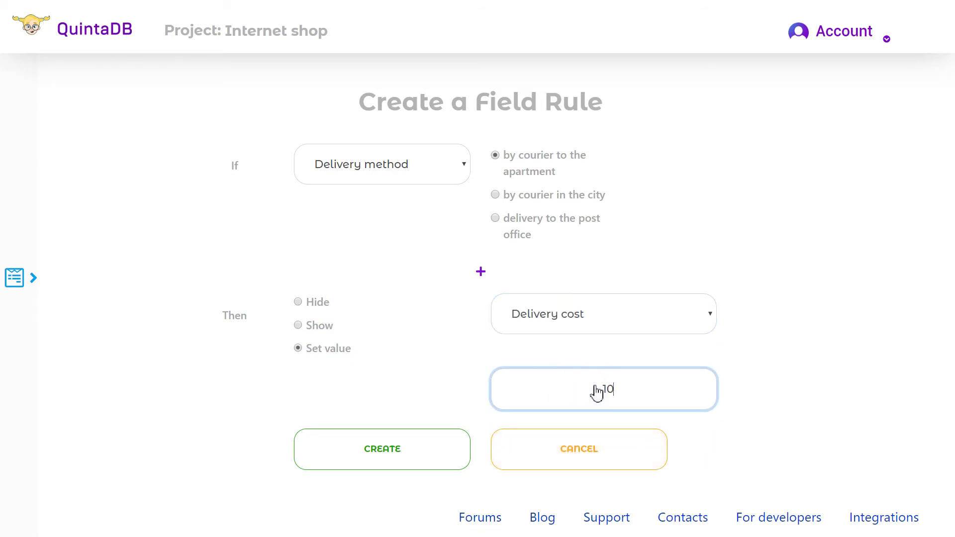
{"action": "type", "text": "10"}
{"action": "left_click", "coordinate": [421, 460]}
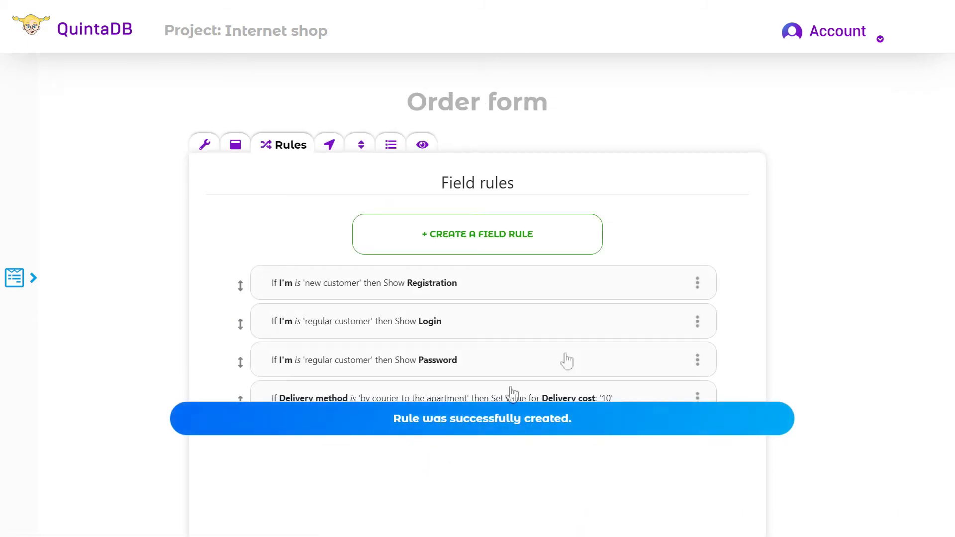
Step: Start a rule with conditions Delivery method = by courier in the city or delivery to the post office
{"action": "left_click", "coordinate": [577, 247]}
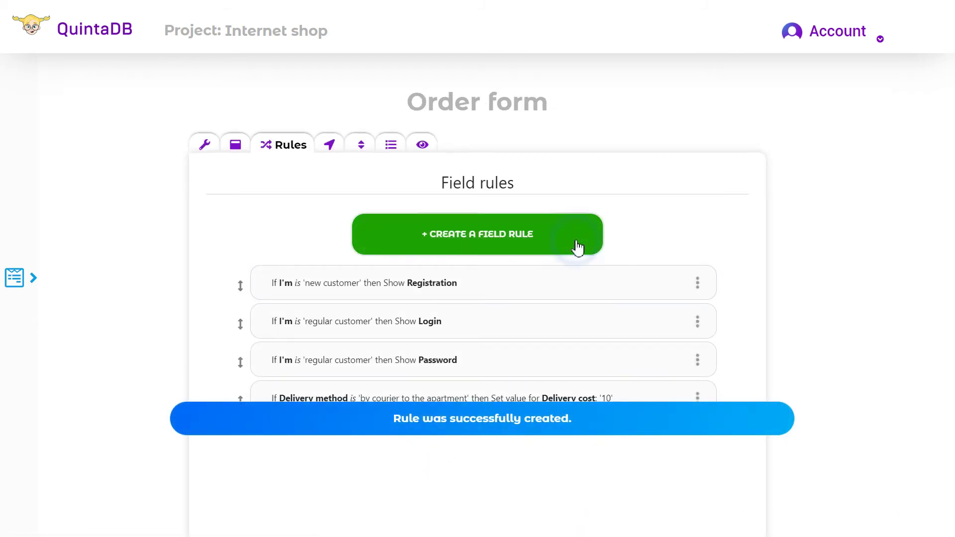
{"action": "left_click", "coordinate": [448, 164]}
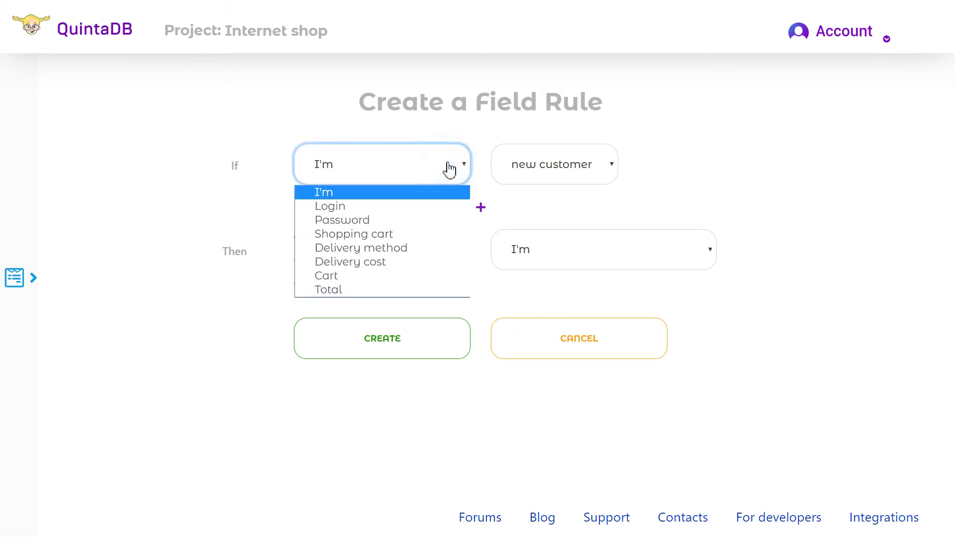
{"action": "left_click", "coordinate": [426, 249]}
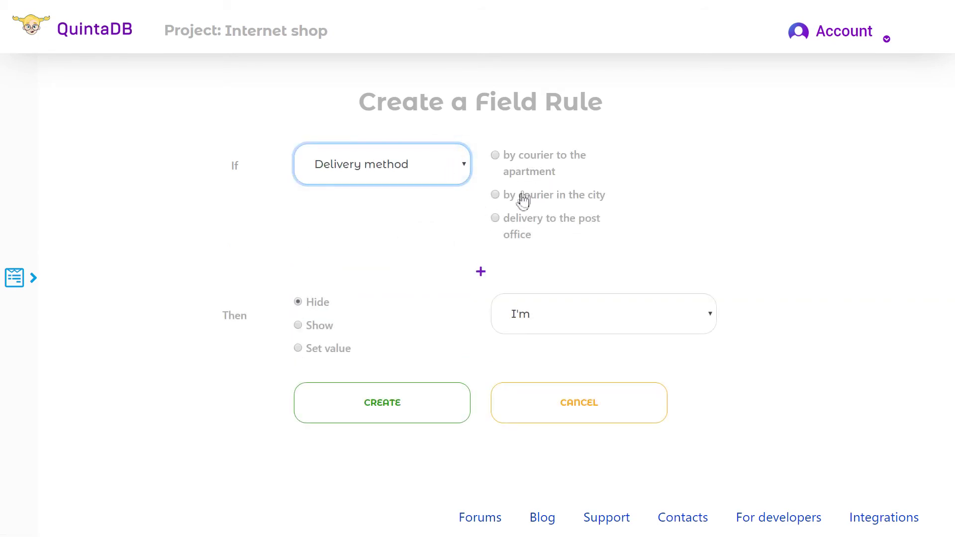
{"action": "left_click", "coordinate": [521, 196]}
{"action": "left_click", "coordinate": [480, 273]}
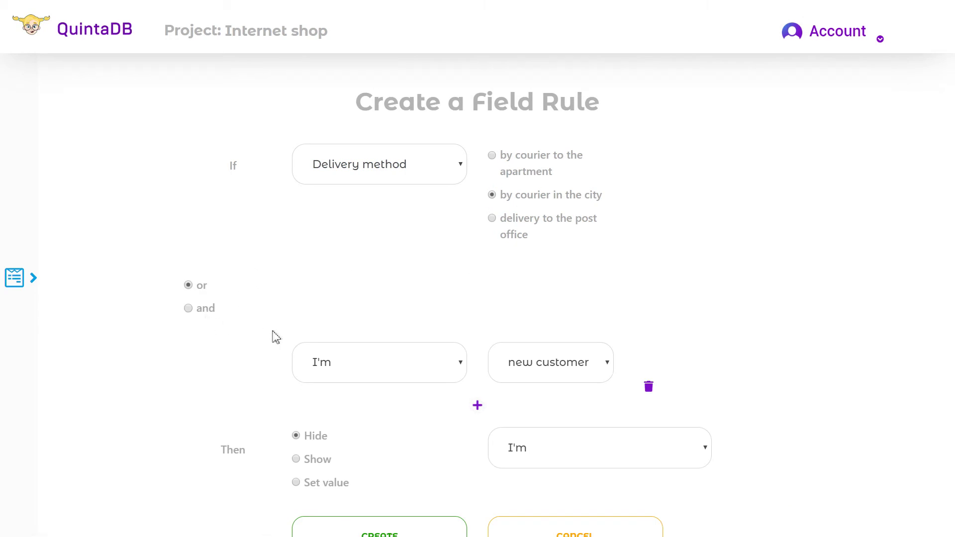
{"action": "scroll", "coordinate": [319, 324], "scroll_direction": "down", "scroll_amount": 1}
{"action": "left_click", "coordinate": [412, 299]}
{"action": "left_click", "coordinate": [446, 301]}
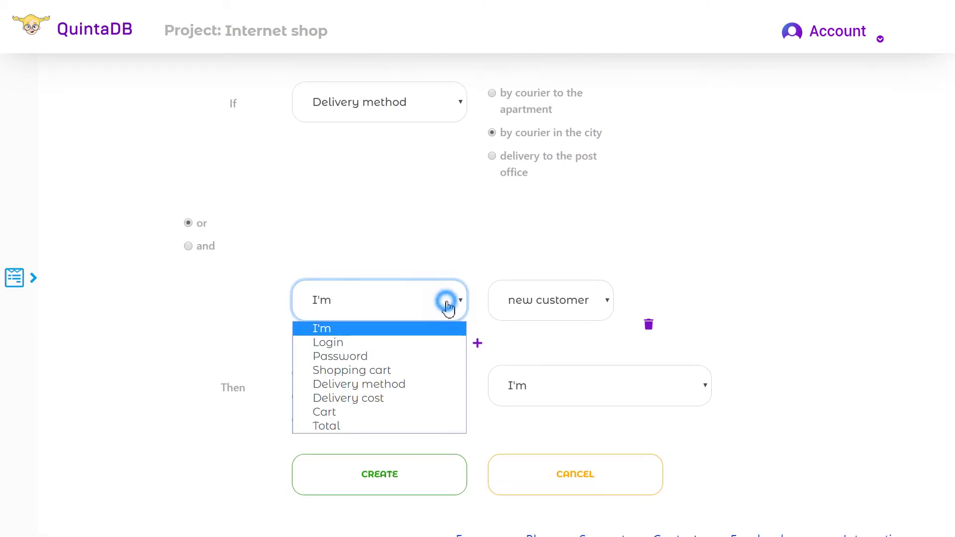
{"action": "left_click", "coordinate": [386, 385]}
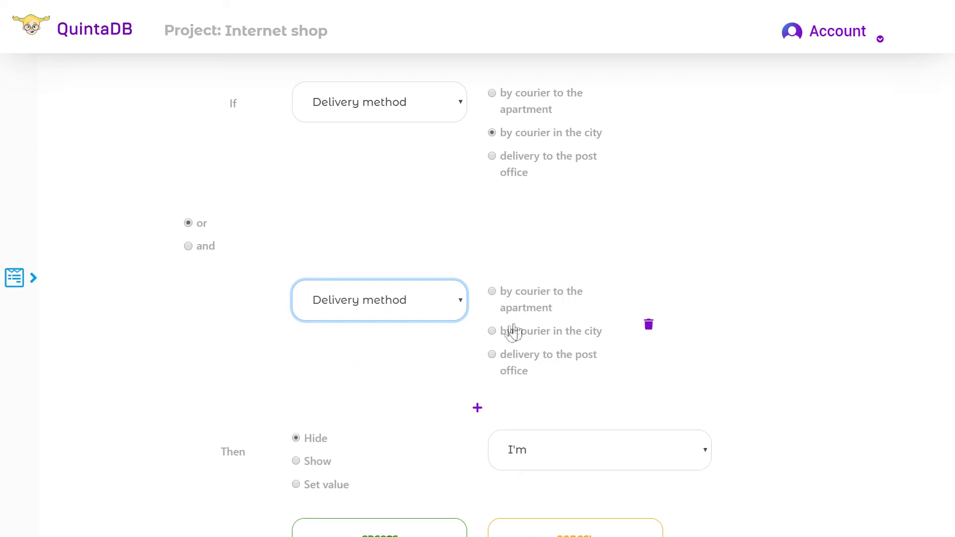
{"action": "left_click", "coordinate": [518, 362]}
{"action": "scroll", "coordinate": [509, 363], "scroll_direction": "down", "scroll_amount": 2}
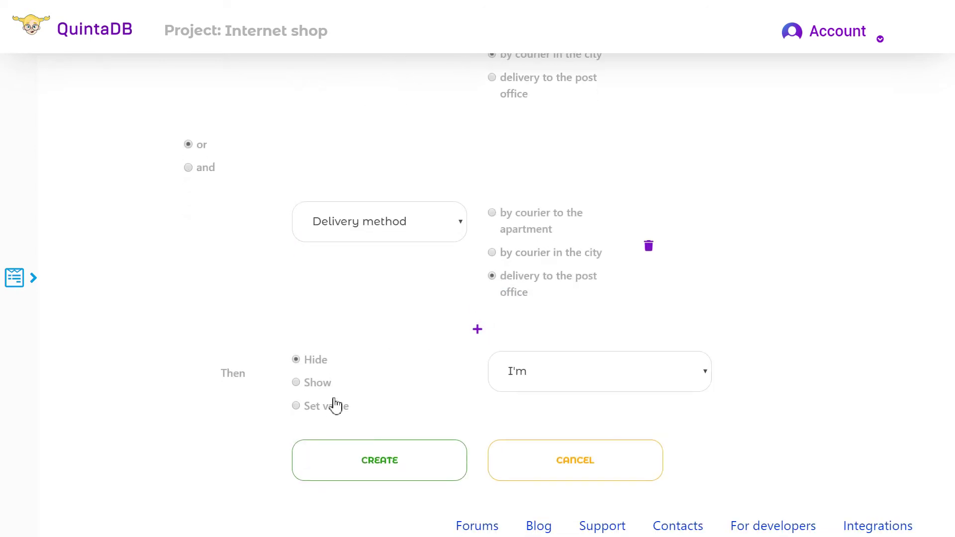
{"action": "left_click", "coordinate": [331, 407]}
Step: Make the rule set Delivery cost to 5 and create it
{"action": "left_click", "coordinate": [575, 368]}
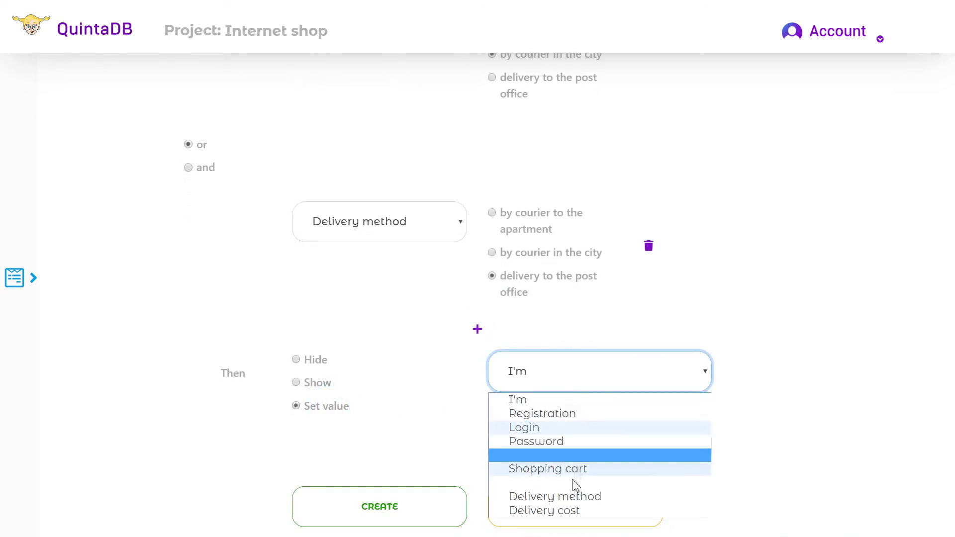
{"action": "left_click", "coordinate": [574, 511]}
{"action": "scroll", "coordinate": [581, 418], "scroll_direction": "down", "scroll_amount": 1}
{"action": "left_click", "coordinate": [592, 406]}
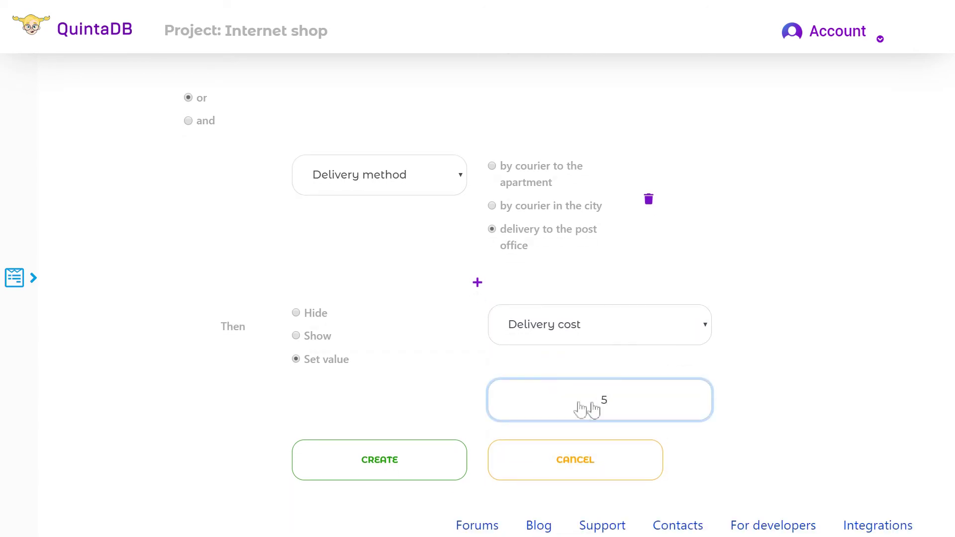
{"action": "left_click", "coordinate": [399, 459]}
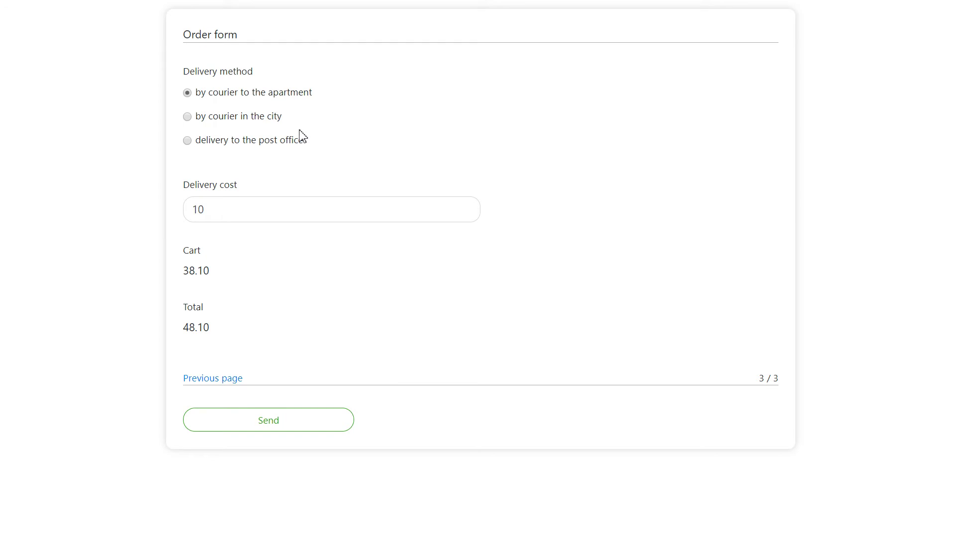
{"action": "left_click", "coordinate": [278, 125]}
{"action": "left_click", "coordinate": [270, 104]}
{"action": "left_click", "coordinate": [257, 117]}
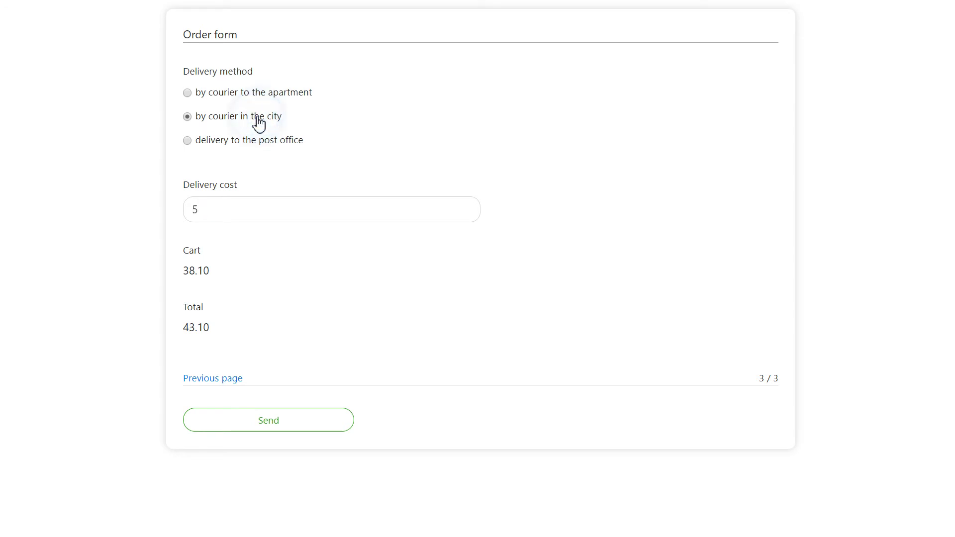
{"action": "left_click", "coordinate": [270, 96]}
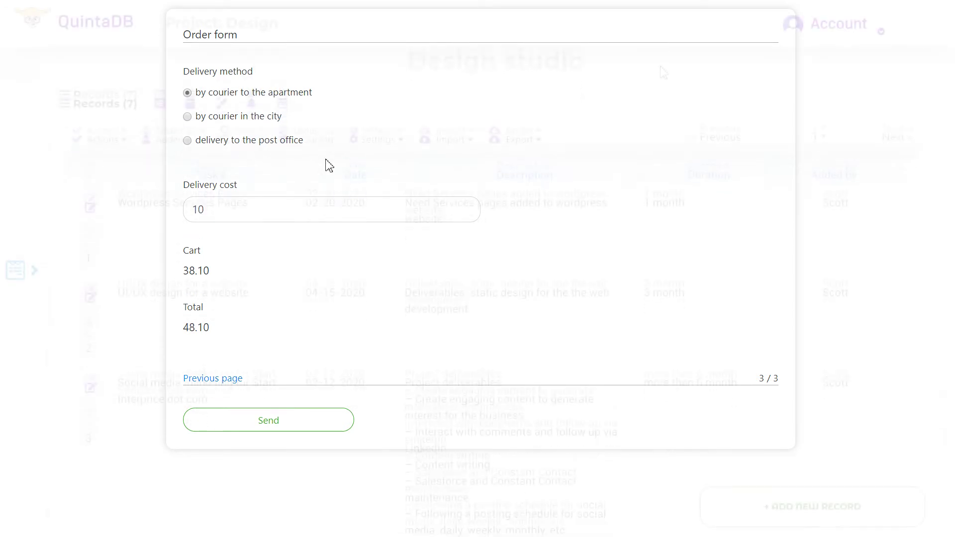
Step: Open the Design project's Team section and view the Artists group's three users
{"action": "scroll", "coordinate": [664, 72], "scroll_direction": "down", "scroll_amount": 5}
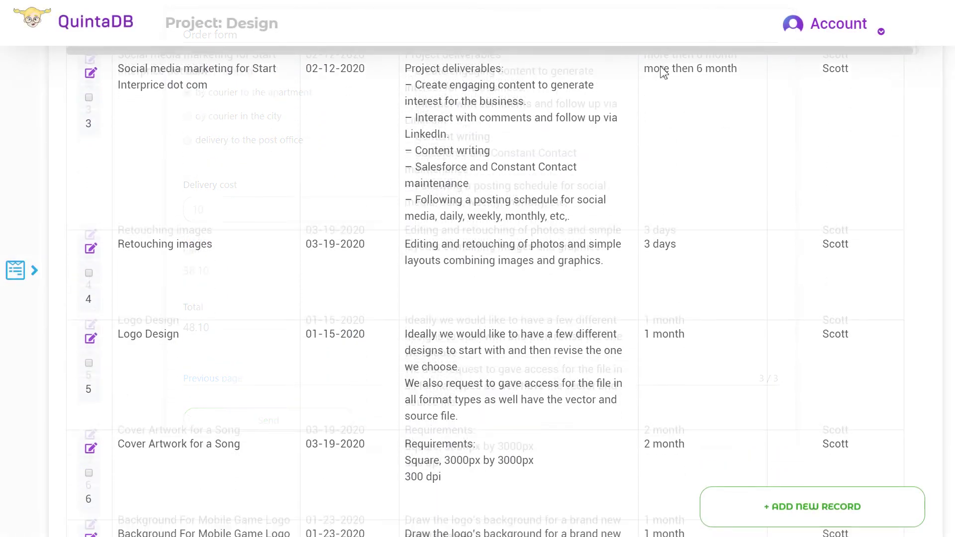
{"action": "scroll", "coordinate": [664, 72], "scroll_direction": "down", "scroll_amount": 5}
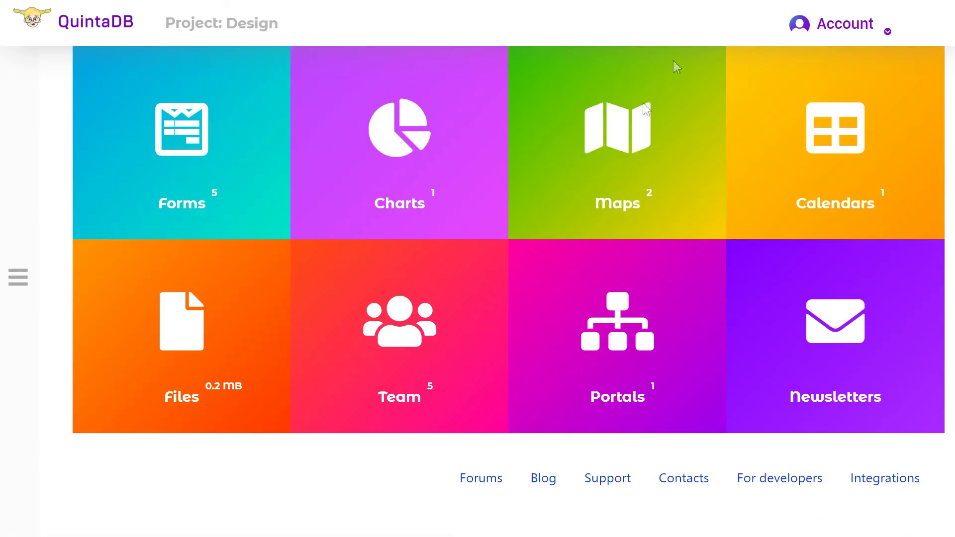
{"action": "left_click", "coordinate": [452, 321]}
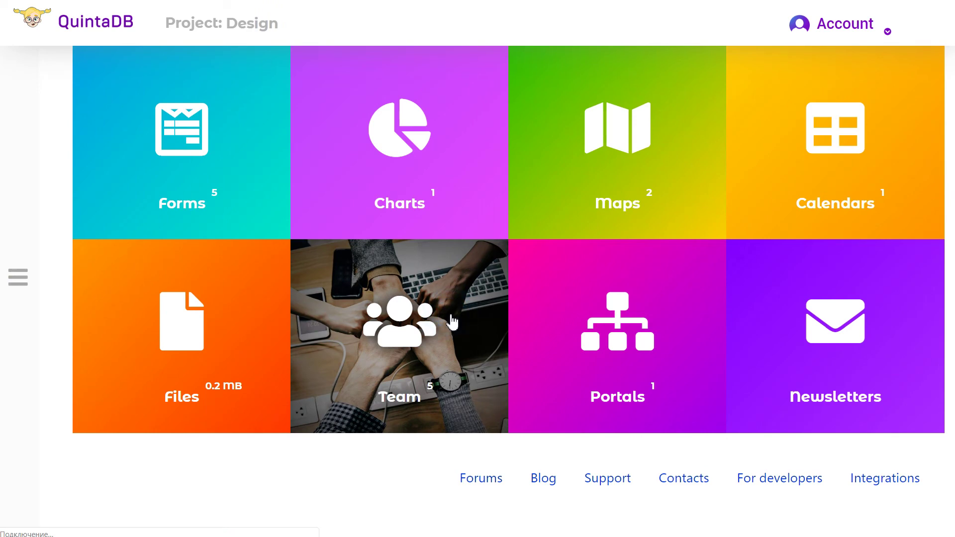
{"action": "scroll", "coordinate": [477, 286], "scroll_direction": "down", "scroll_amount": 3}
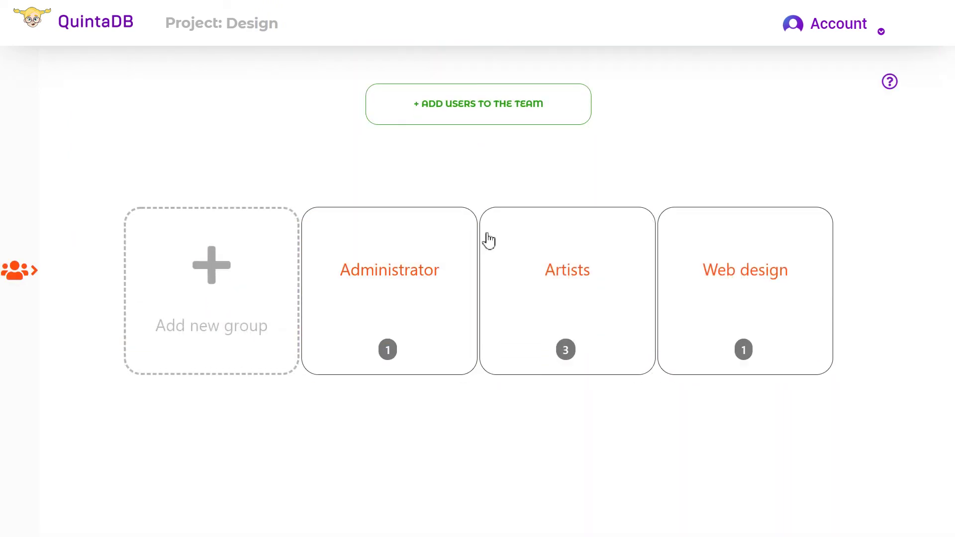
{"action": "left_click", "coordinate": [539, 291]}
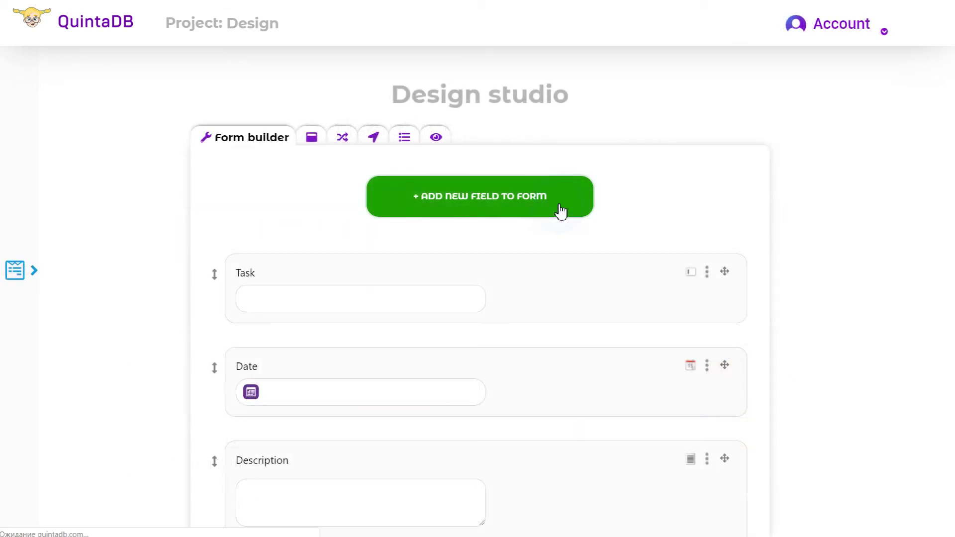
Step: Add a Record owners field from the Advanced field types to the task form
{"action": "left_click", "coordinate": [561, 211]}
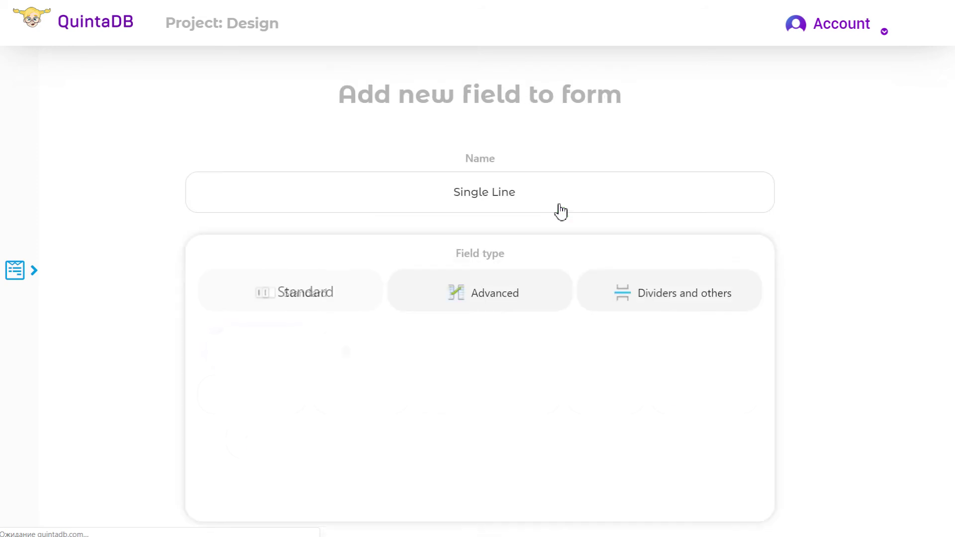
{"action": "left_click", "coordinate": [522, 295]}
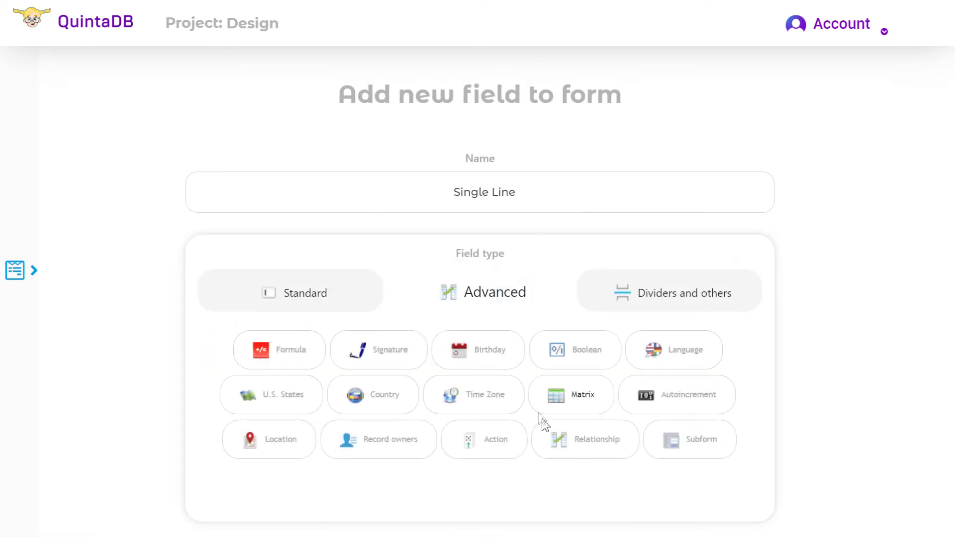
{"action": "left_click", "coordinate": [407, 449]}
{"action": "scroll", "coordinate": [428, 428], "scroll_direction": "down", "scroll_amount": 2}
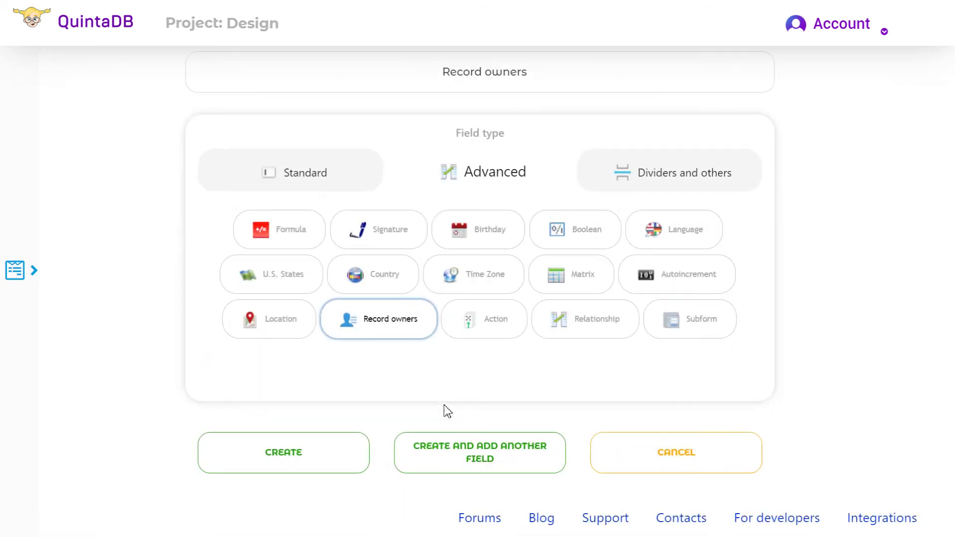
{"action": "left_click", "coordinate": [343, 450]}
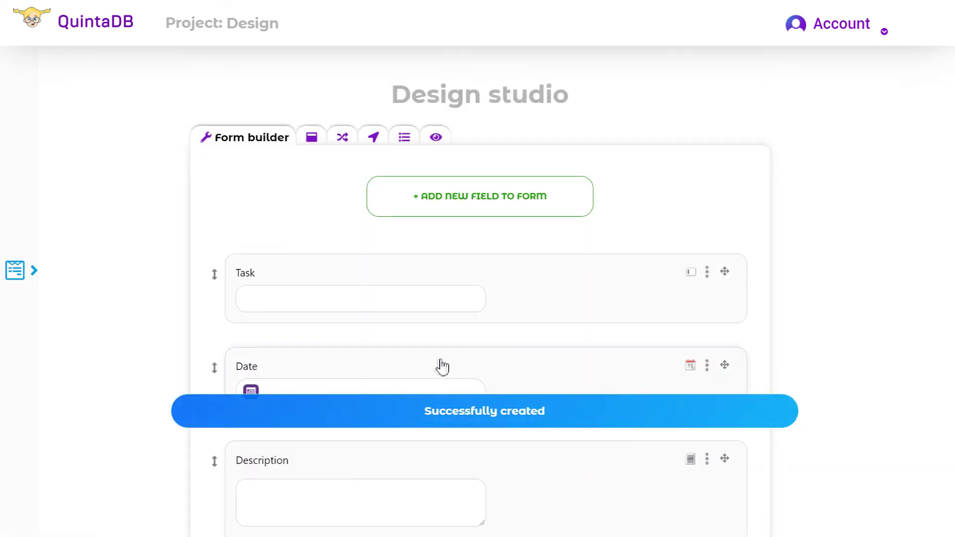
Step: Start a new Design studio field rule with the condition Task contains 'sketch'
{"action": "left_click", "coordinate": [347, 147]}
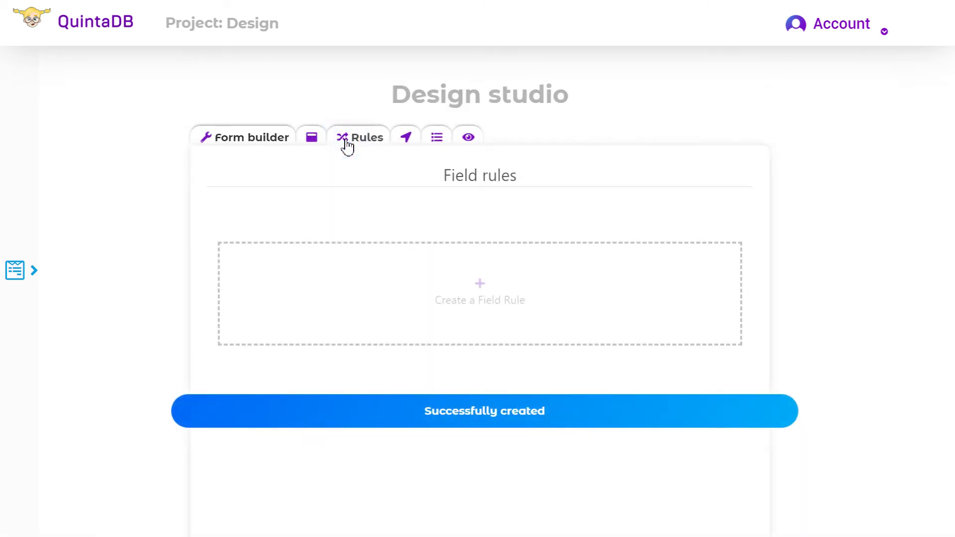
{"action": "left_click", "coordinate": [564, 298]}
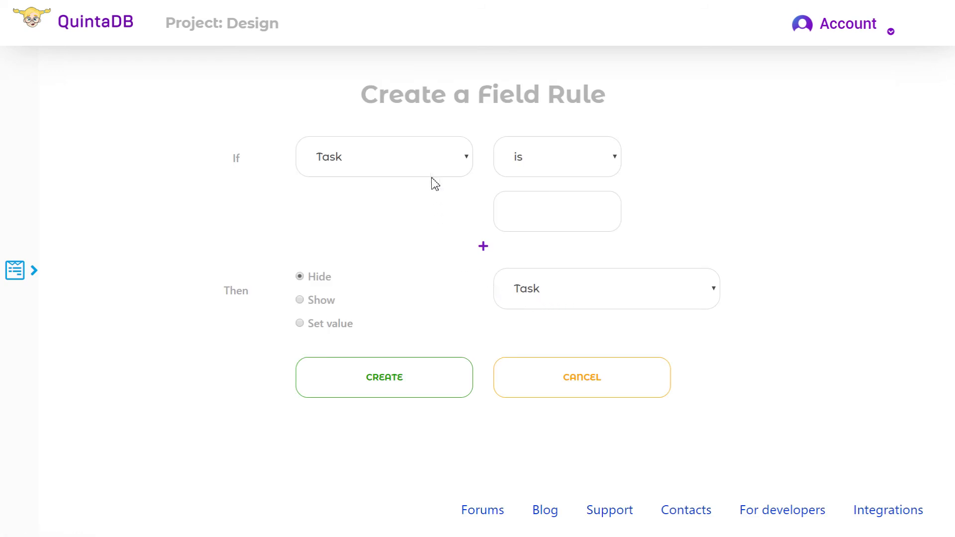
{"action": "left_click", "coordinate": [528, 170]}
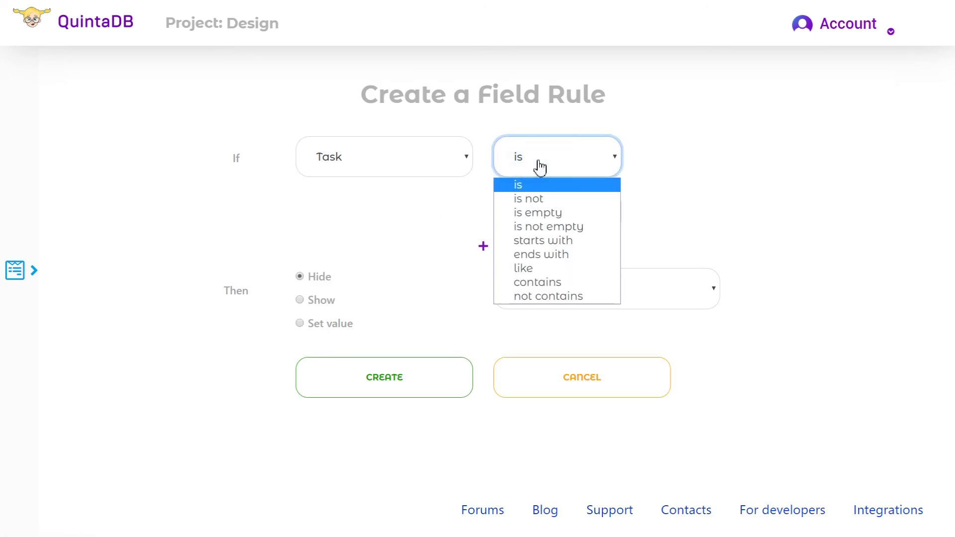
{"action": "left_click", "coordinate": [547, 282]}
{"action": "left_click", "coordinate": [582, 222]}
{"action": "type", "text": "sketch"}
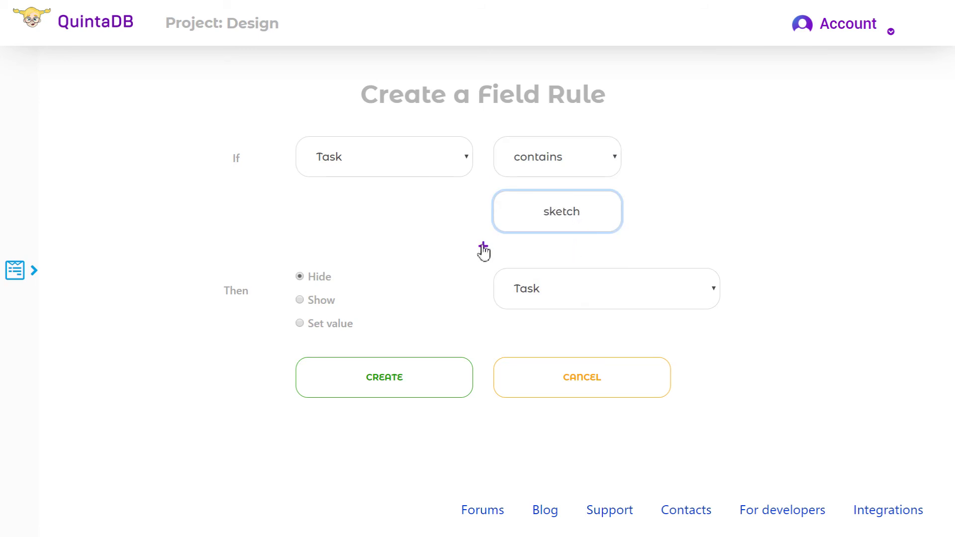
Step: Add OR conditions Task contains 'draft' and Task contains 'draught'
{"action": "left_click", "coordinate": [482, 248]}
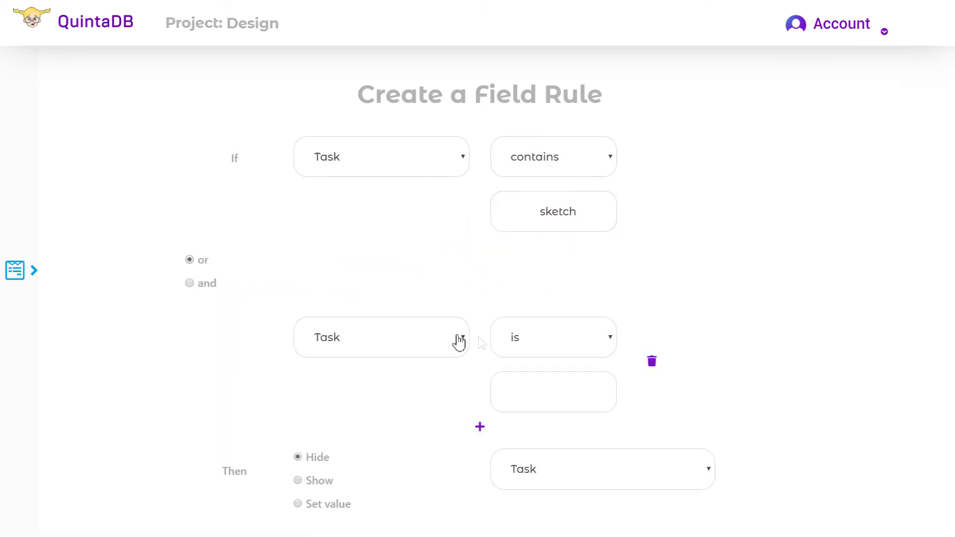
{"action": "left_click", "coordinate": [557, 344]}
{"action": "left_click", "coordinate": [539, 461]}
{"action": "left_click", "coordinate": [562, 385]}
{"action": "type", "text": "ca"}
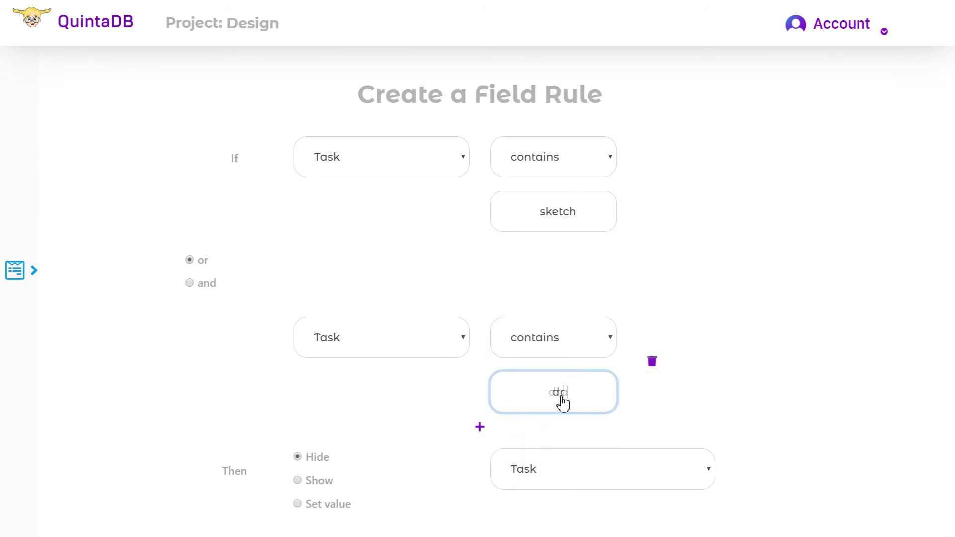
{"action": "type", "text": "aft"}
{"action": "left_click", "coordinate": [479, 427]}
{"action": "scroll", "coordinate": [498, 413], "scroll_direction": "down", "scroll_amount": 4}
{"action": "left_click", "coordinate": [570, 271]}
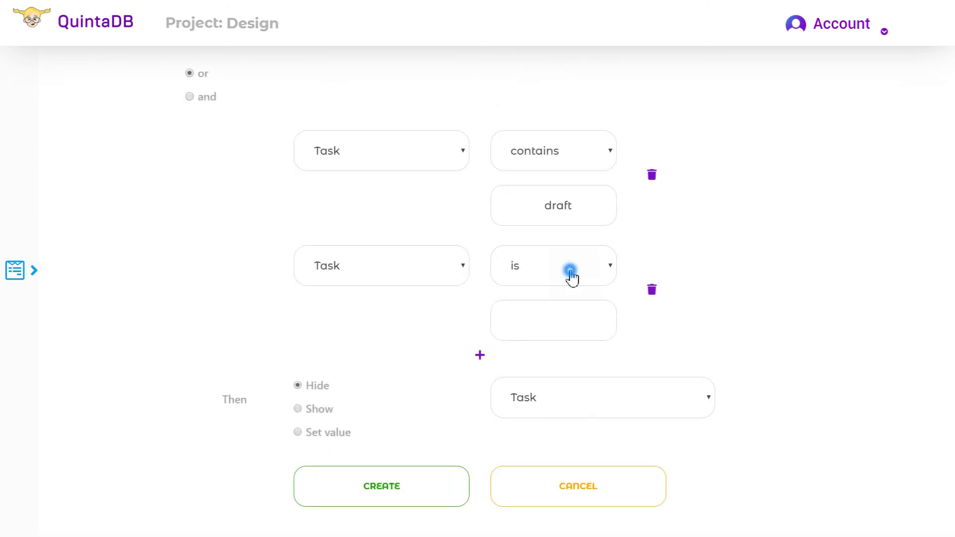
{"action": "left_click", "coordinate": [551, 391]}
{"action": "key", "text": "Tab"}
{"action": "type", "text": "dra"}
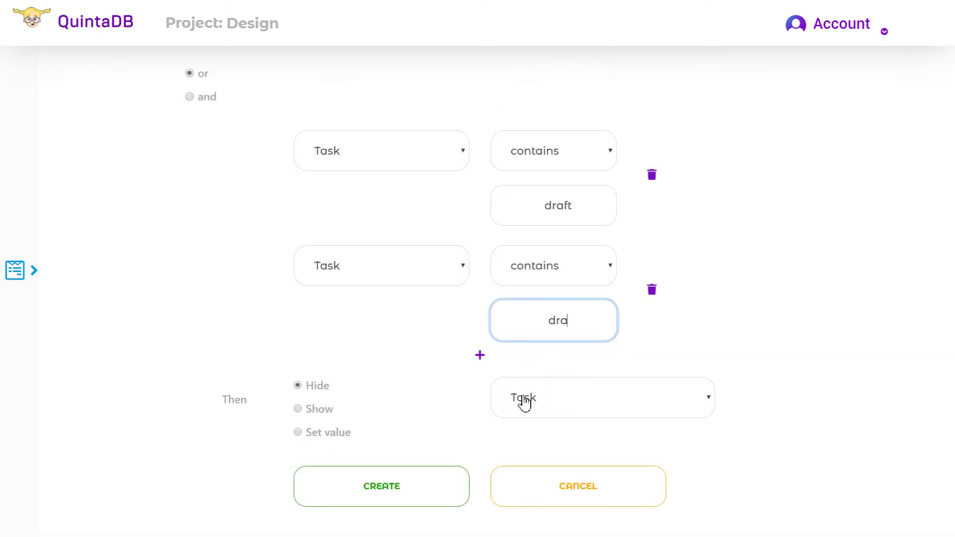
{"action": "type", "text": "ught"}
Step: Have the rule set Record owners to the three Artists users, then create it
{"action": "left_click", "coordinate": [332, 434]}
{"action": "left_click", "coordinate": [556, 408]}
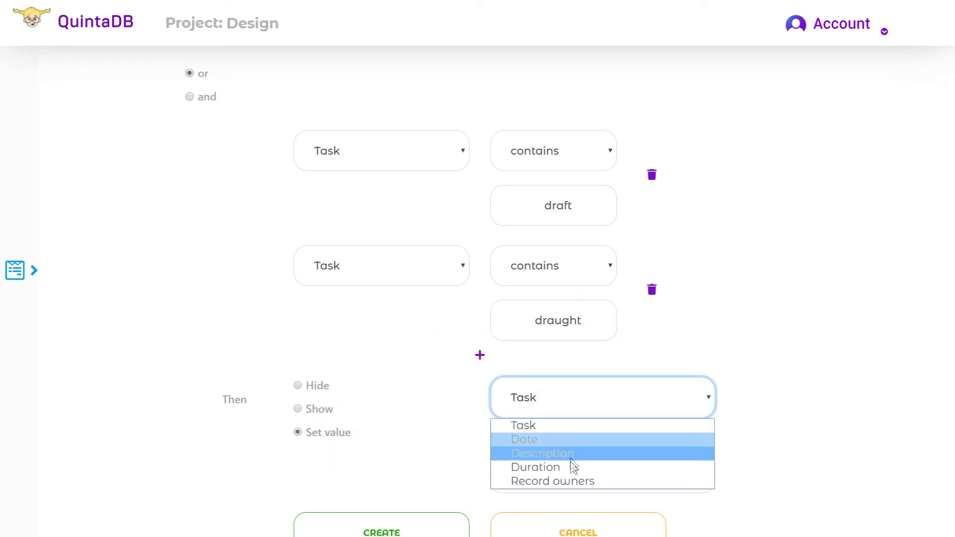
{"action": "left_click", "coordinate": [573, 481]}
{"action": "scroll", "coordinate": [580, 423], "scroll_direction": "down", "scroll_amount": 2}
{"action": "left_click", "coordinate": [603, 402]}
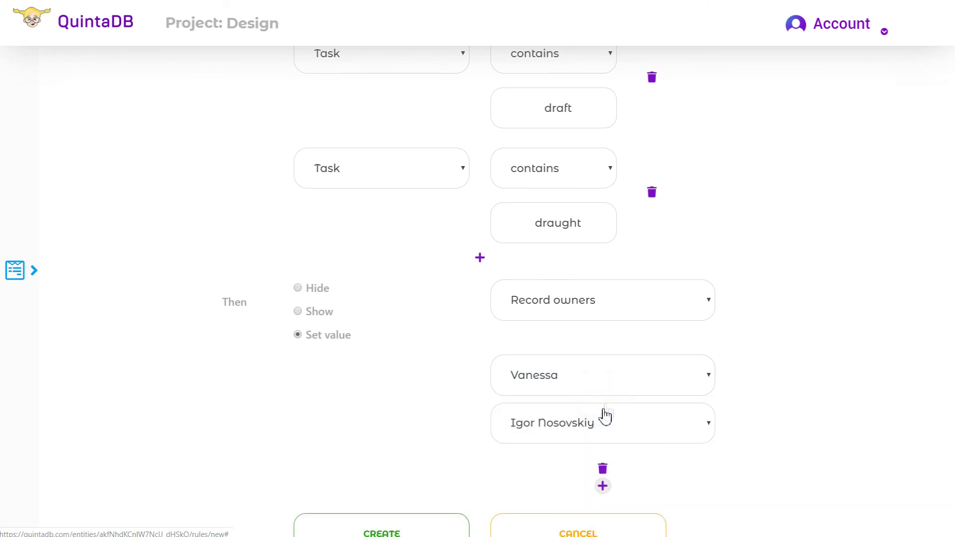
{"action": "scroll", "coordinate": [606, 416], "scroll_direction": "down", "scroll_amount": 2}
{"action": "left_click", "coordinate": [610, 344]}
{"action": "left_click", "coordinate": [544, 438]}
{"action": "left_click", "coordinate": [603, 404]}
{"action": "scroll", "coordinate": [603, 404], "scroll_direction": "down", "scroll_amount": 2}
{"action": "left_click", "coordinate": [602, 342]}
{"action": "left_click", "coordinate": [580, 452]}
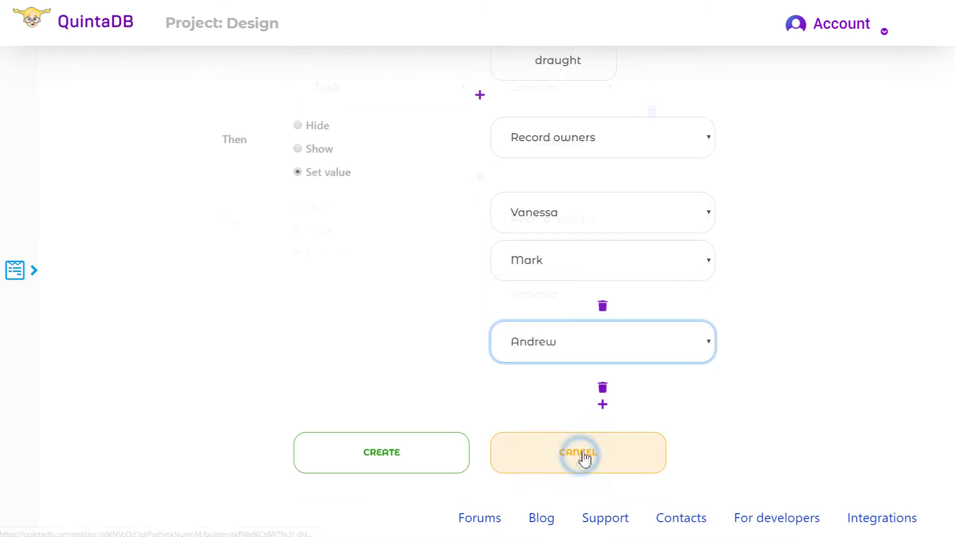
{"action": "left_click", "coordinate": [437, 454]}
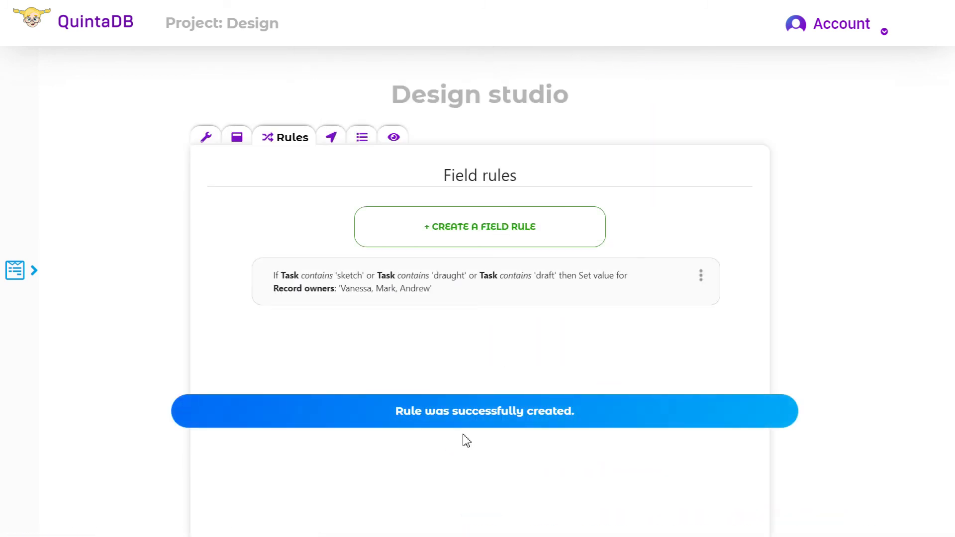
Step: Submit a Design studio record with Task 'Sketch for new wear brand'
{"action": "left_click", "coordinate": [278, 94]}
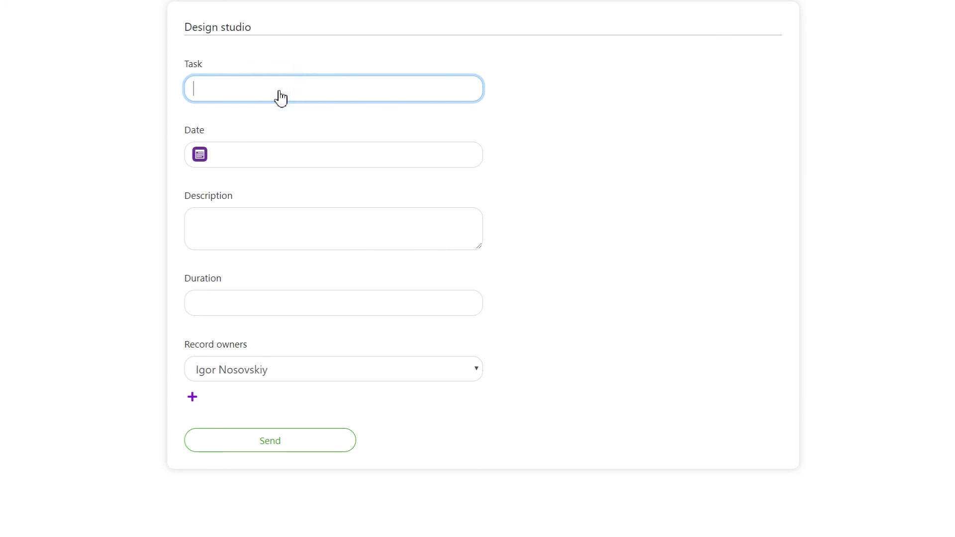
{"action": "type", "text": "Sketch "}
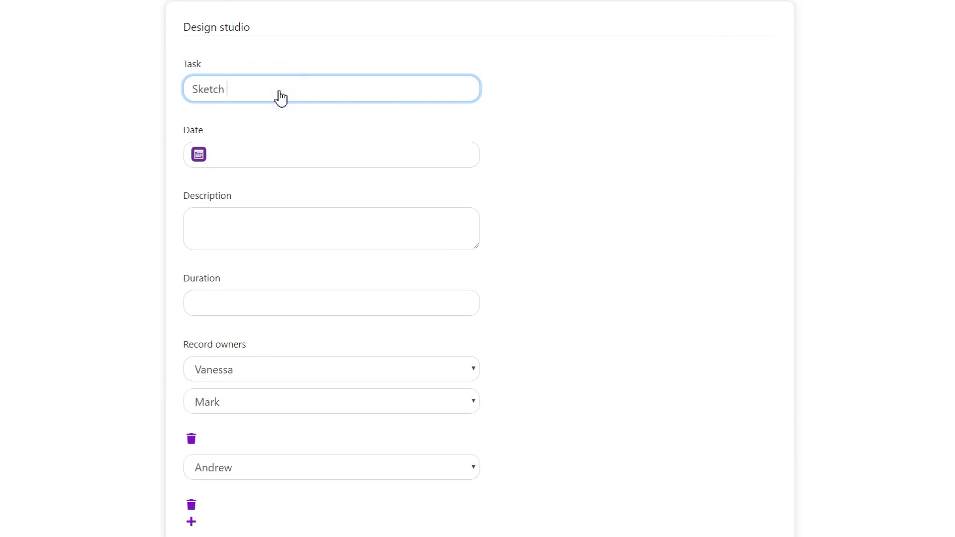
{"action": "type", "text": "for "}
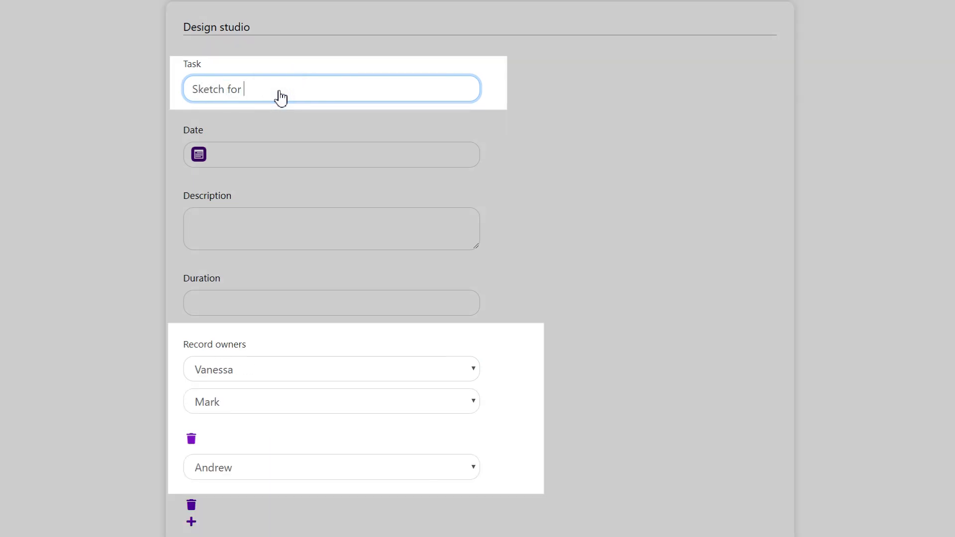
{"action": "type", "text": "new wear brand"}
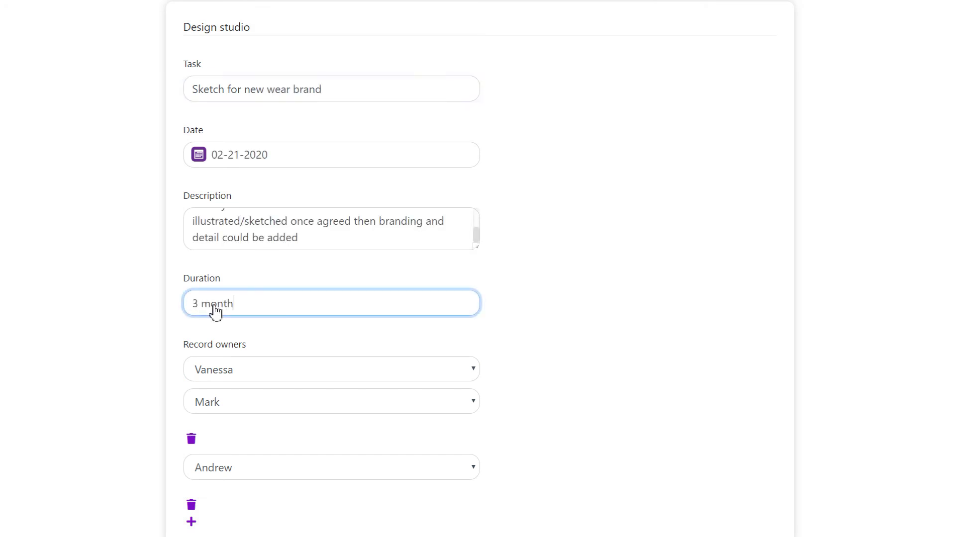
{"action": "scroll", "coordinate": [274, 353], "scroll_direction": "down", "scroll_amount": 2}
{"action": "left_click", "coordinate": [301, 505]}
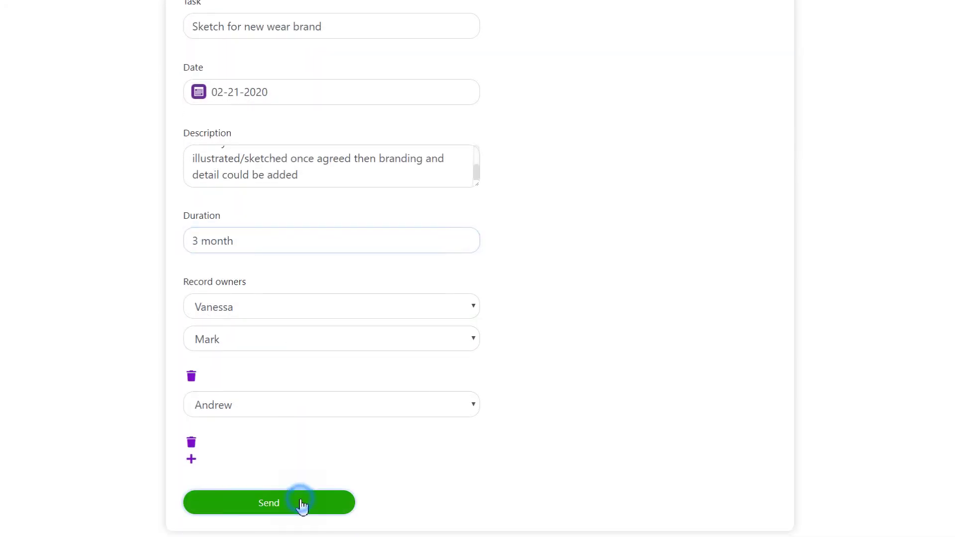
{"action": "left_click", "coordinate": [529, 164]}
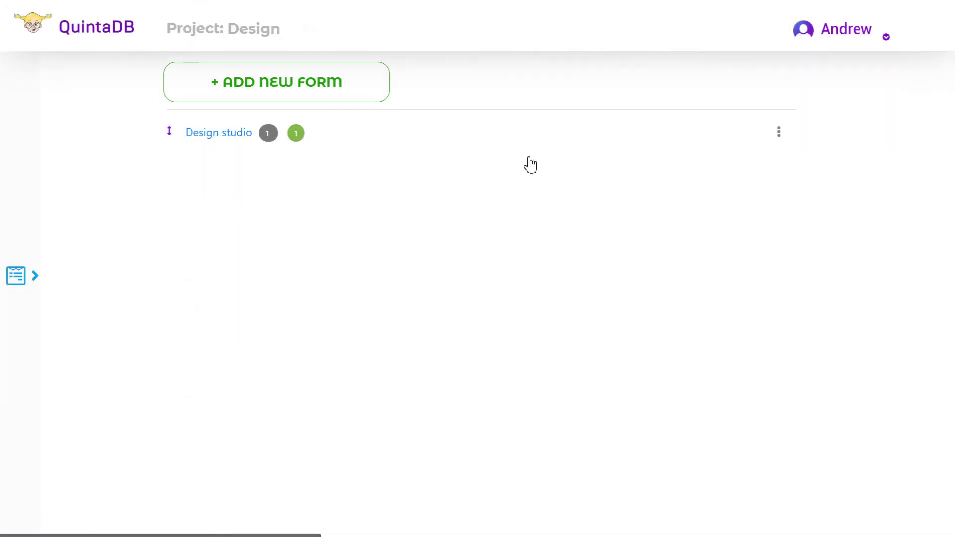
Step: View the Design studio records list with the 'Sketch for new wear brand' entry
{"action": "left_click", "coordinate": [229, 139]}
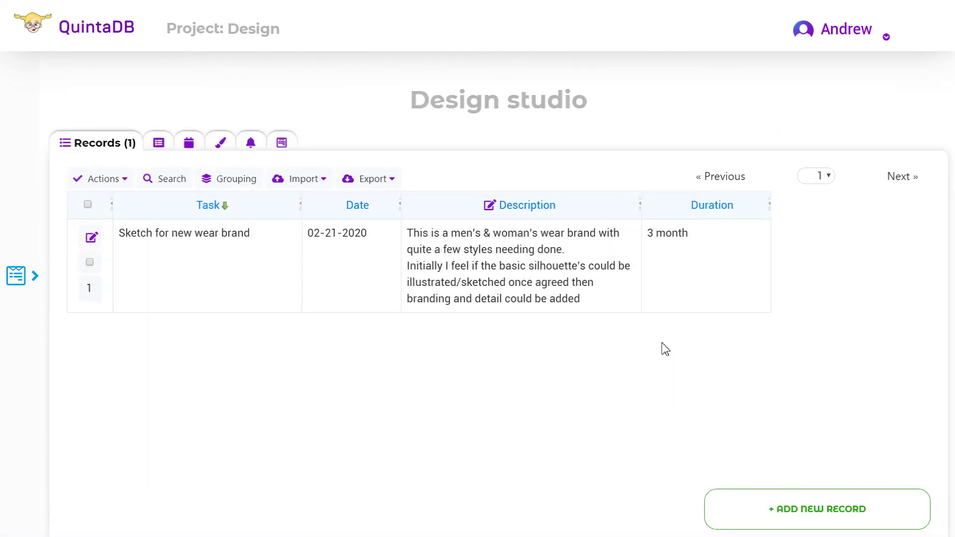
{"action": "scroll", "coordinate": [666, 349], "scroll_direction": "down", "scroll_amount": 1}
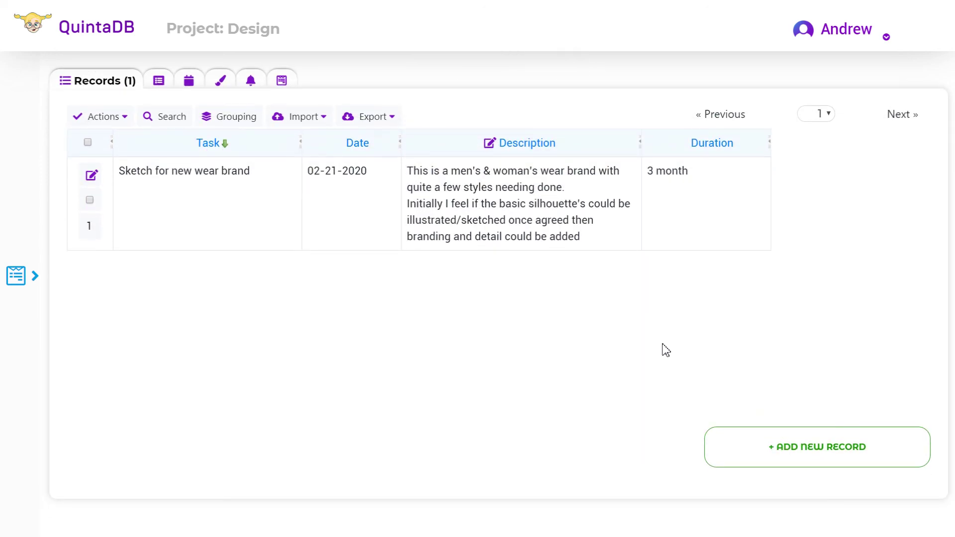